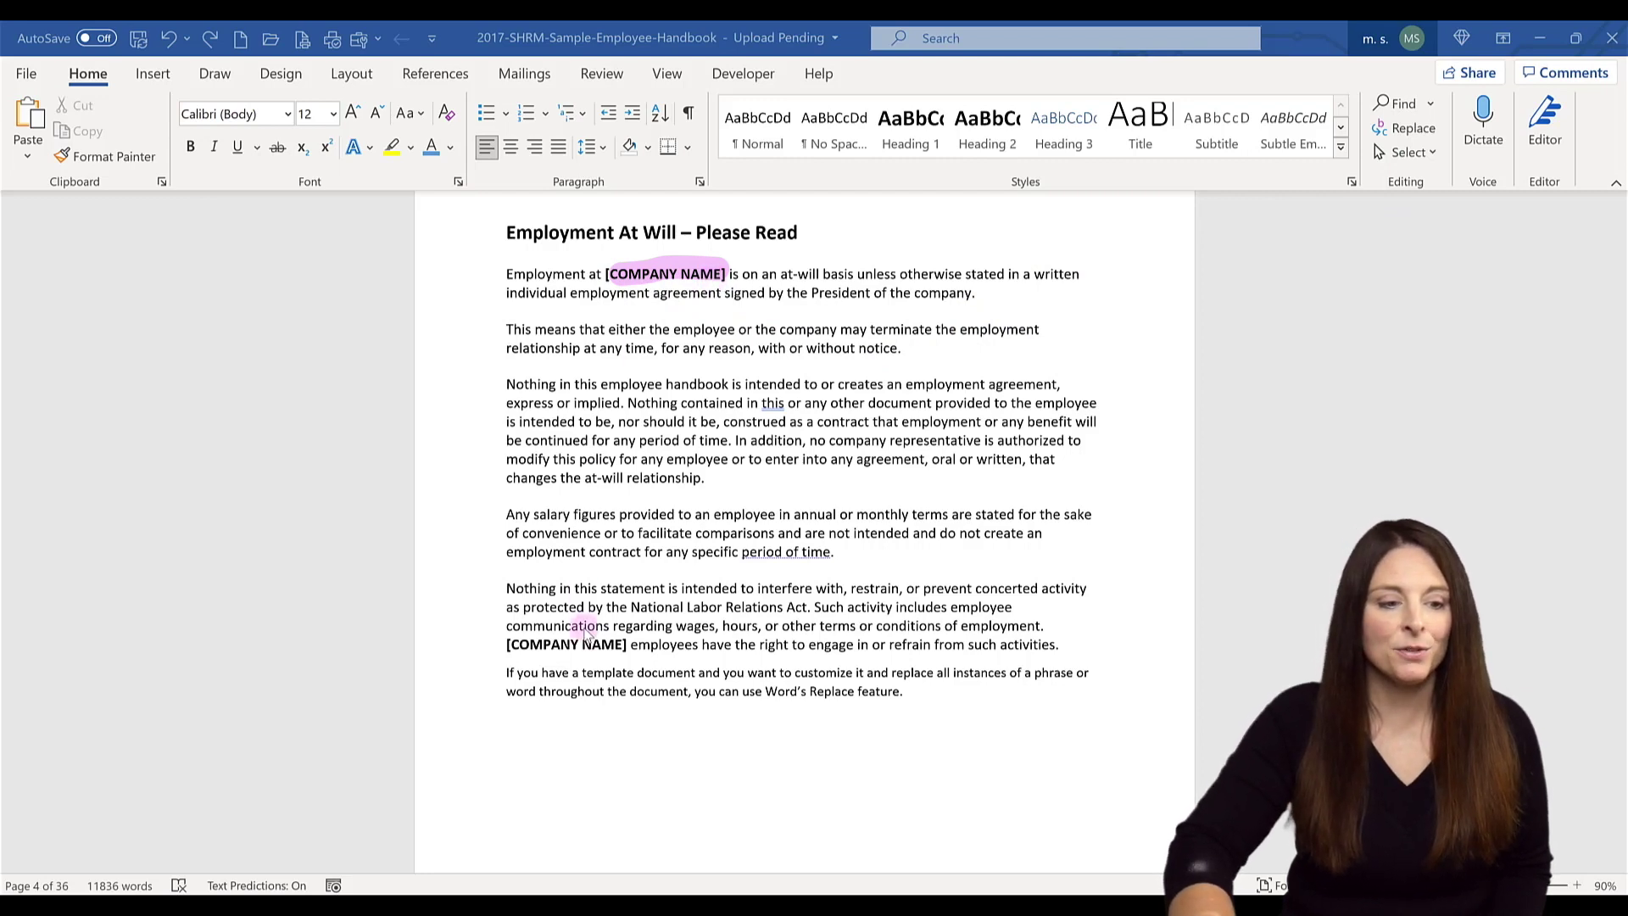
Copy the [COMPANY NAME] placeholder from the Employment At Will paragraph to the clipboard.
scroll(585, 649, "down", 3)
scroll(585, 649, "down", 12)
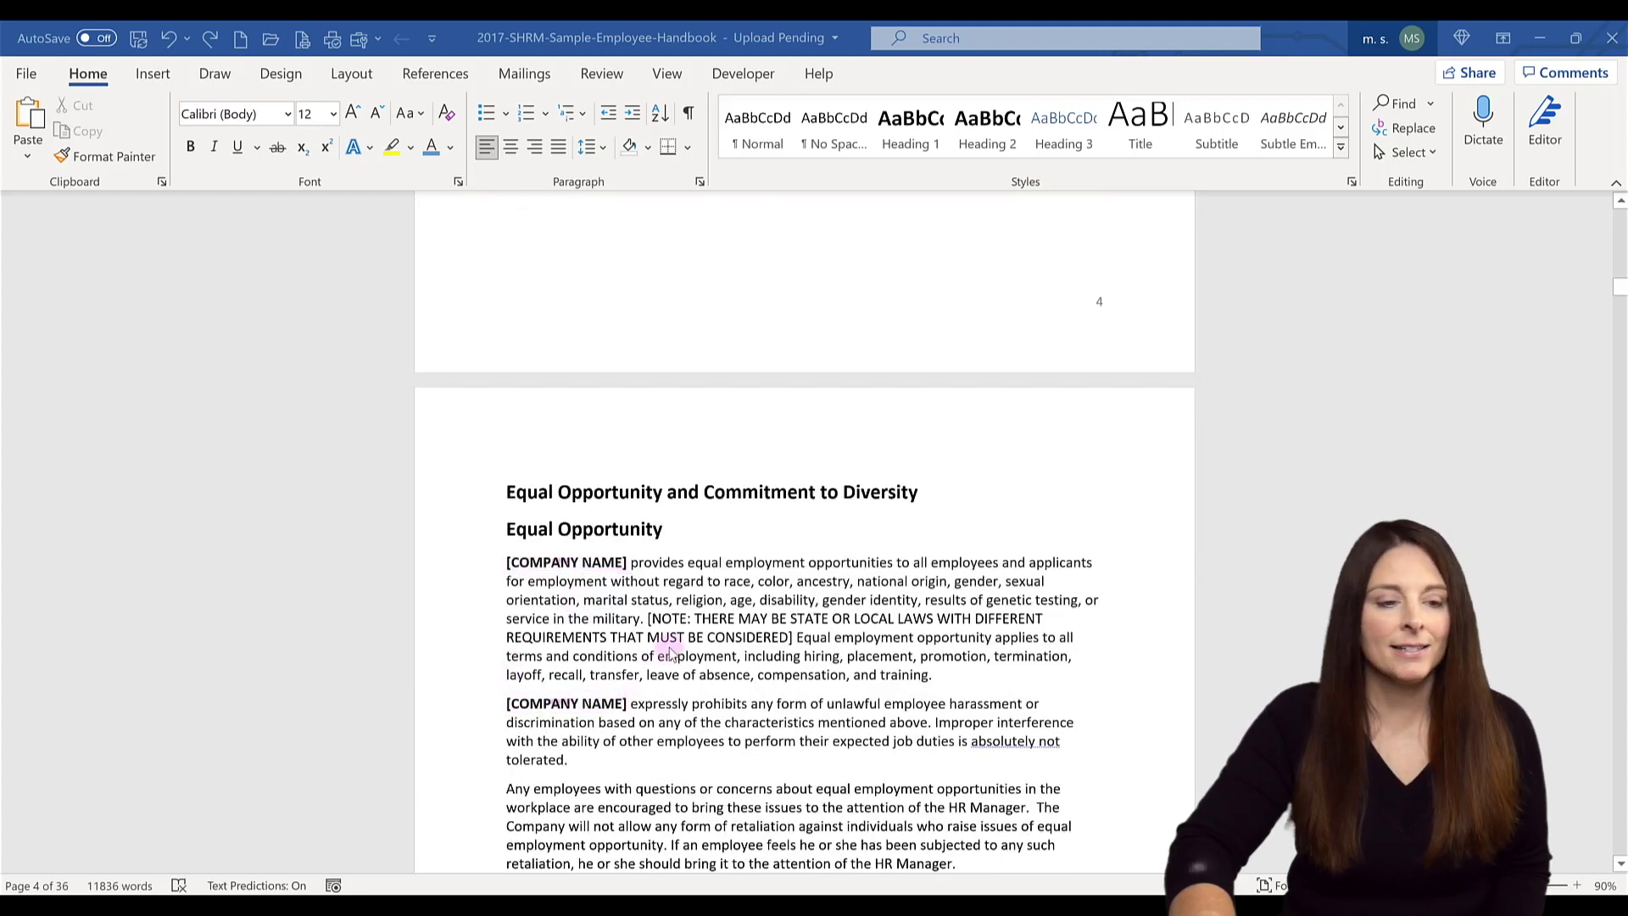
scroll(645, 670, "up", 6)
scroll(669, 648, "up", 10)
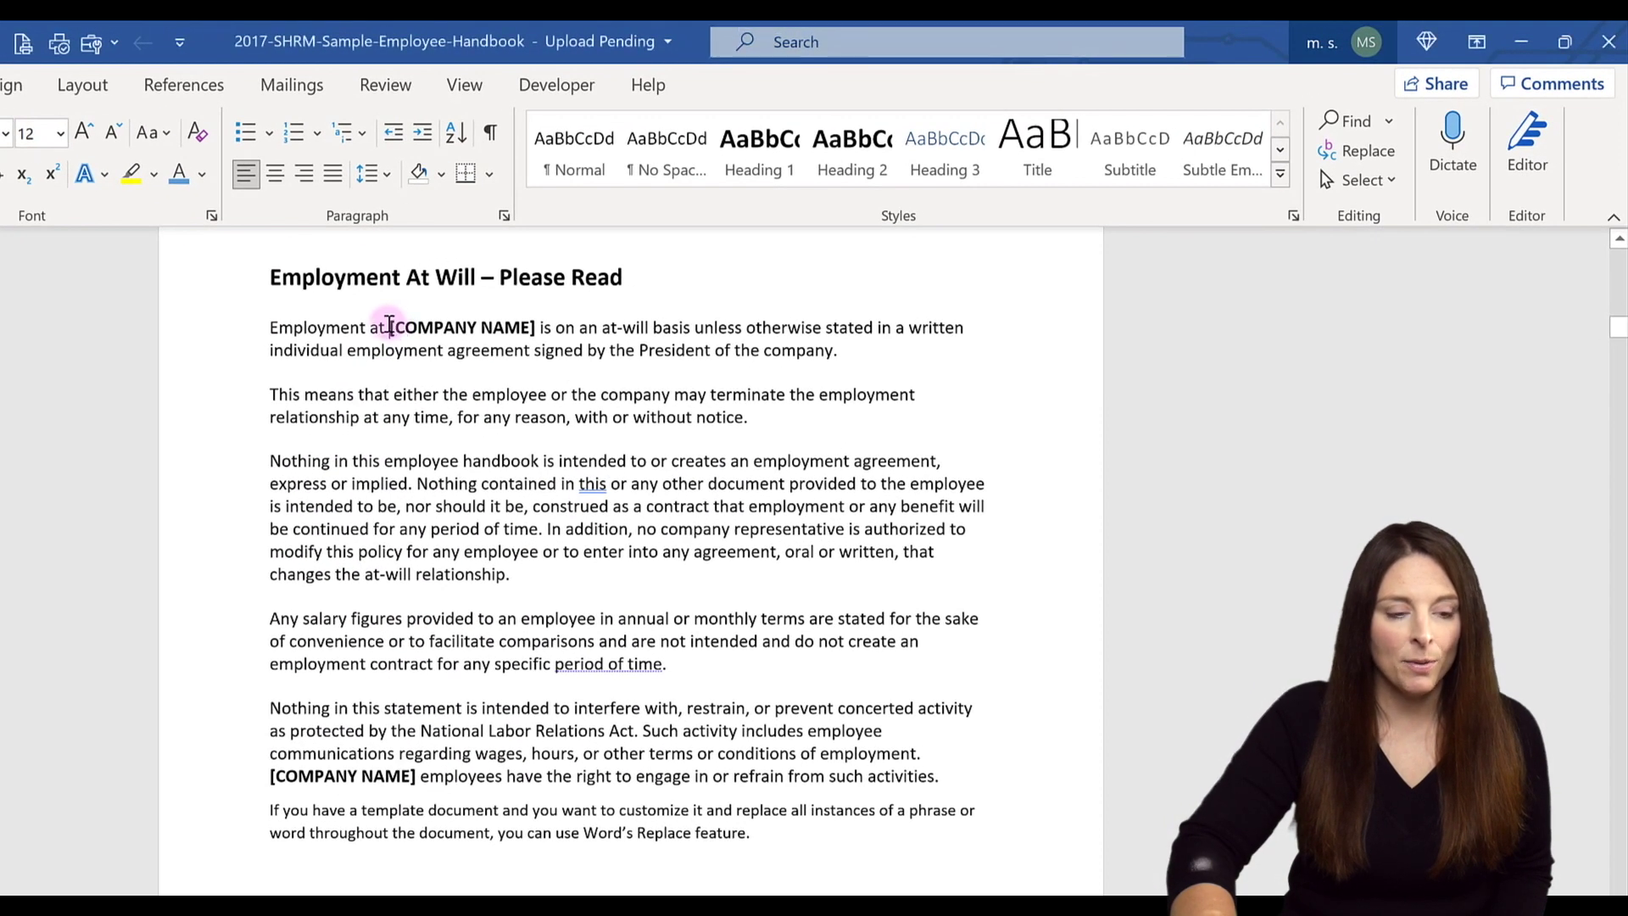
left_click_drag(390, 327, 539, 328)
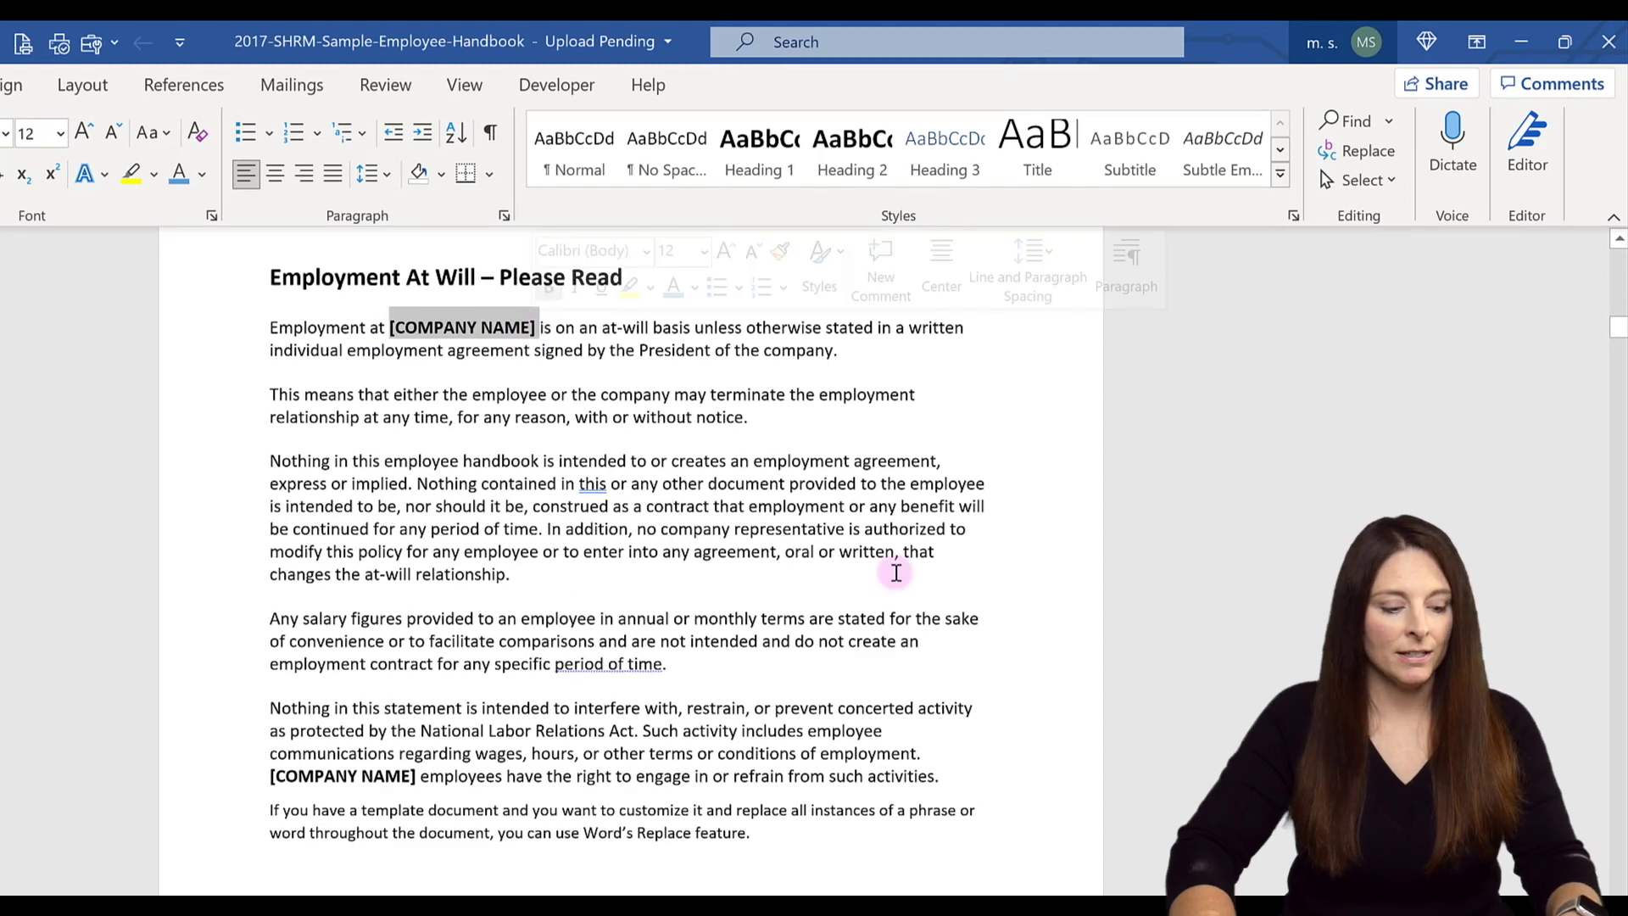
key("ctrl+c")
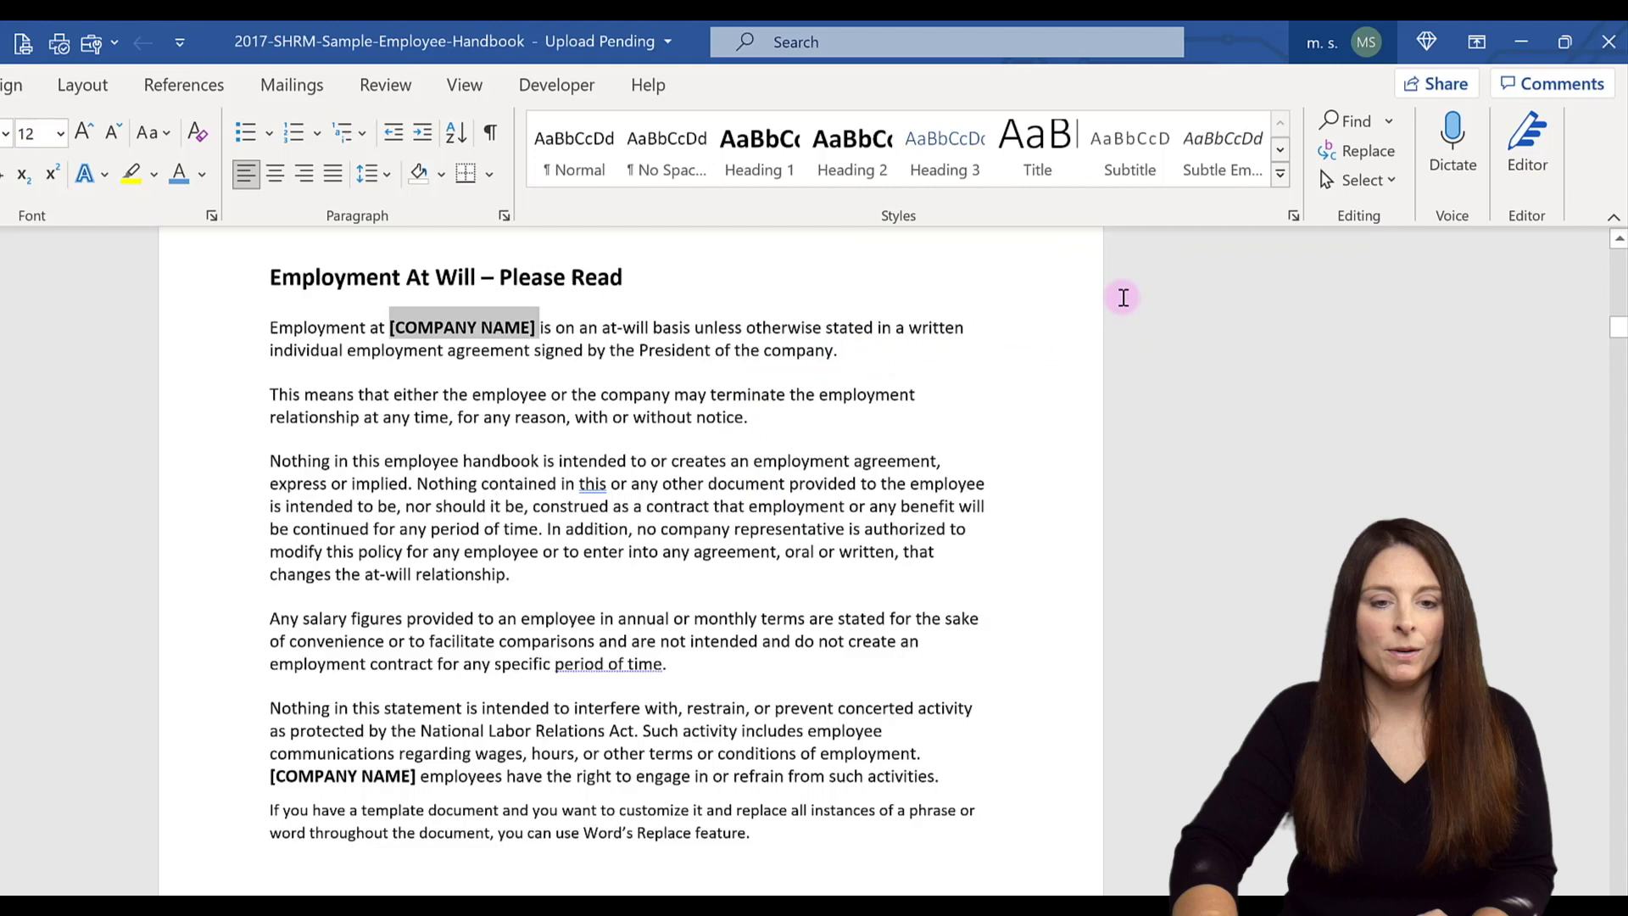
Find [COMPANY NAME] and Replace All with 'Sharon Smith HR', changing 43 occurrences, then close the dialog.
left_click(1366, 152)
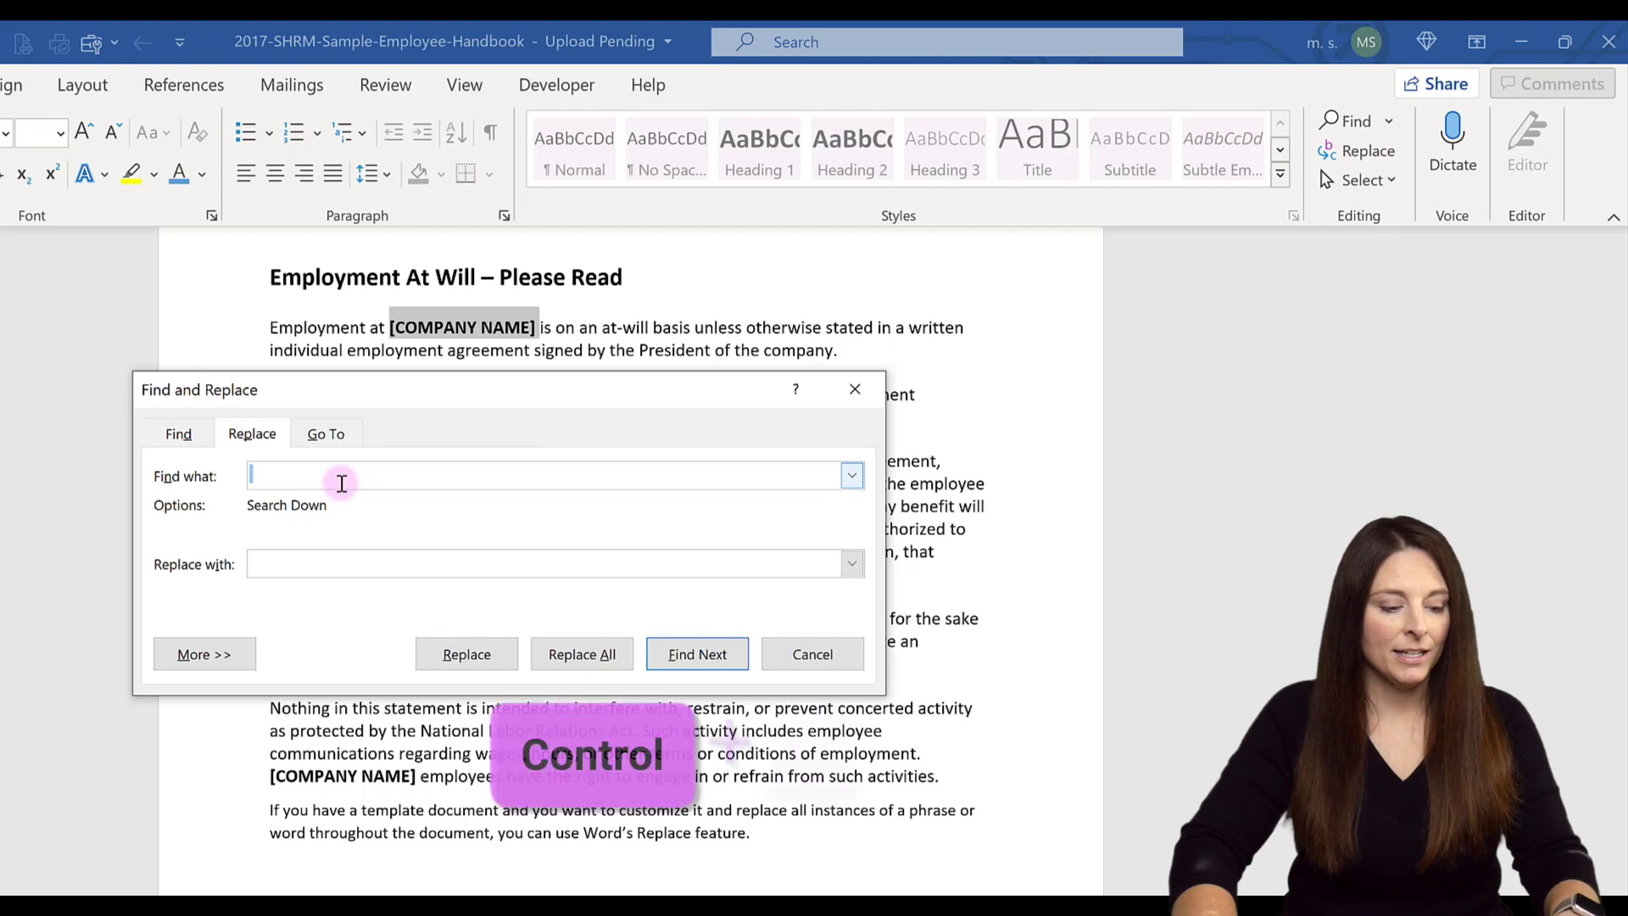
key("ctrl+v")
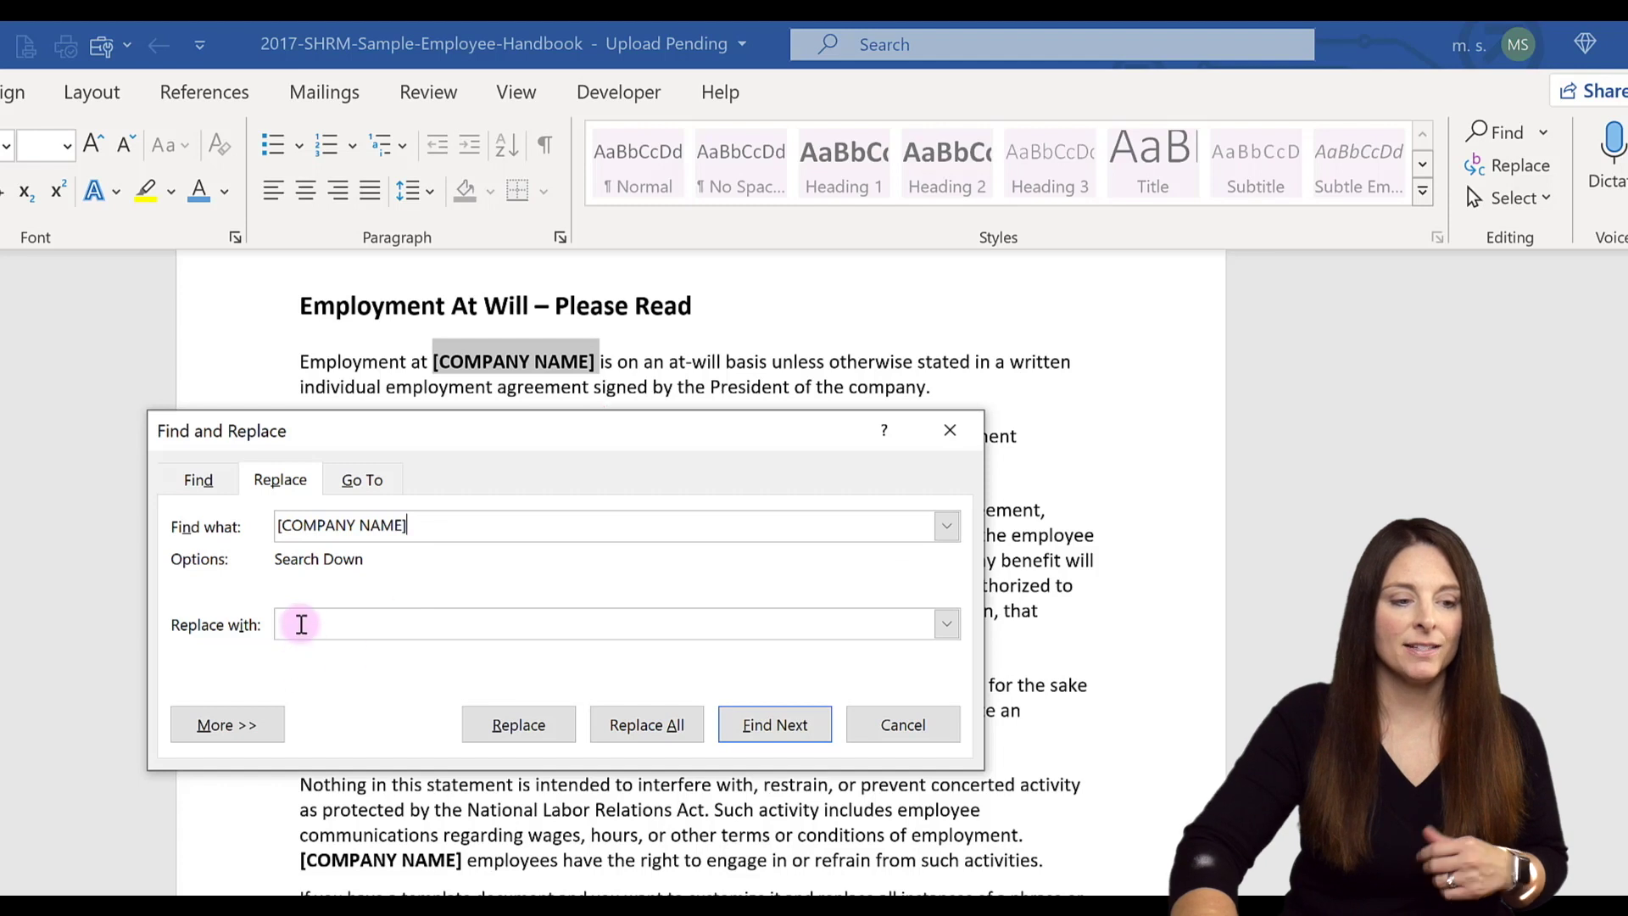
left_click(301, 623)
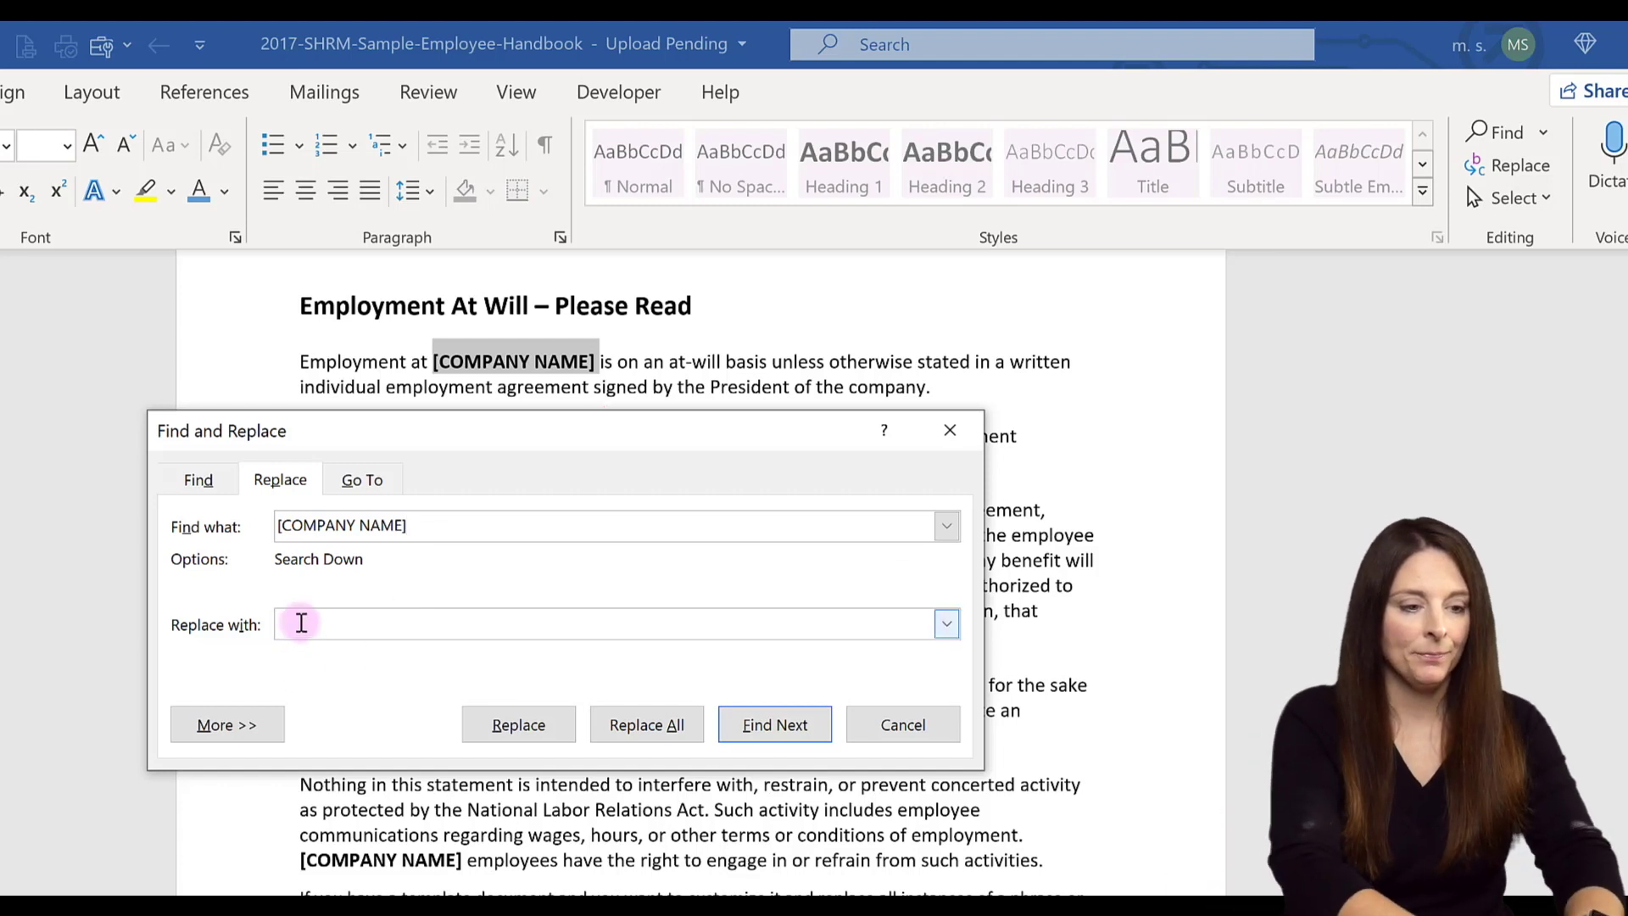
type("Sharon Smith HR")
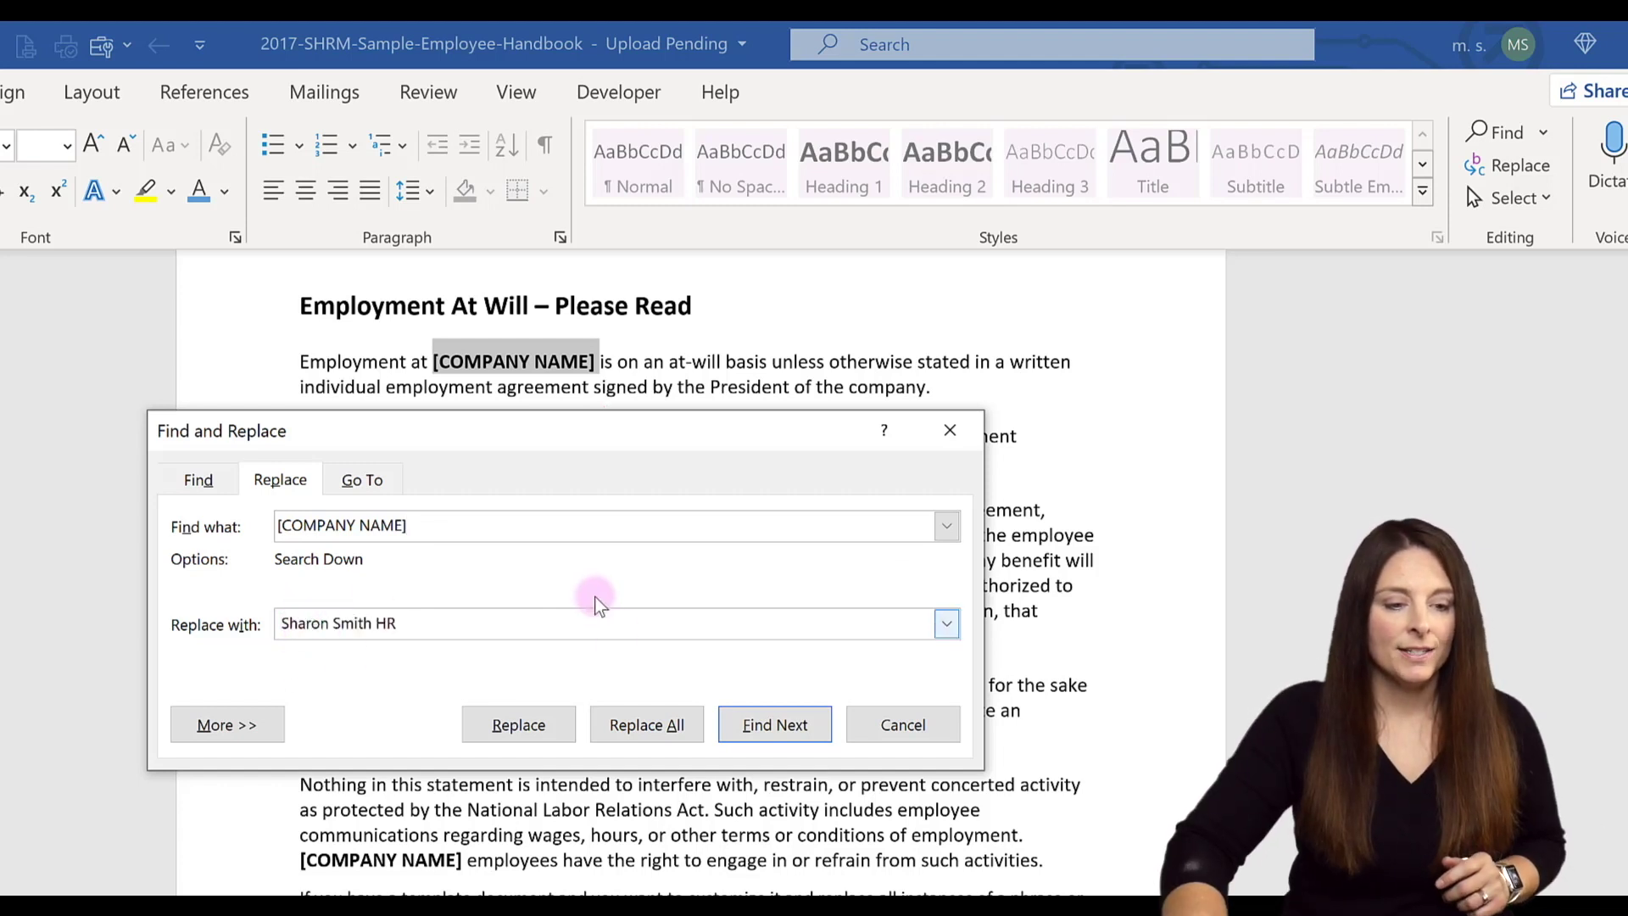
left_click(649, 728)
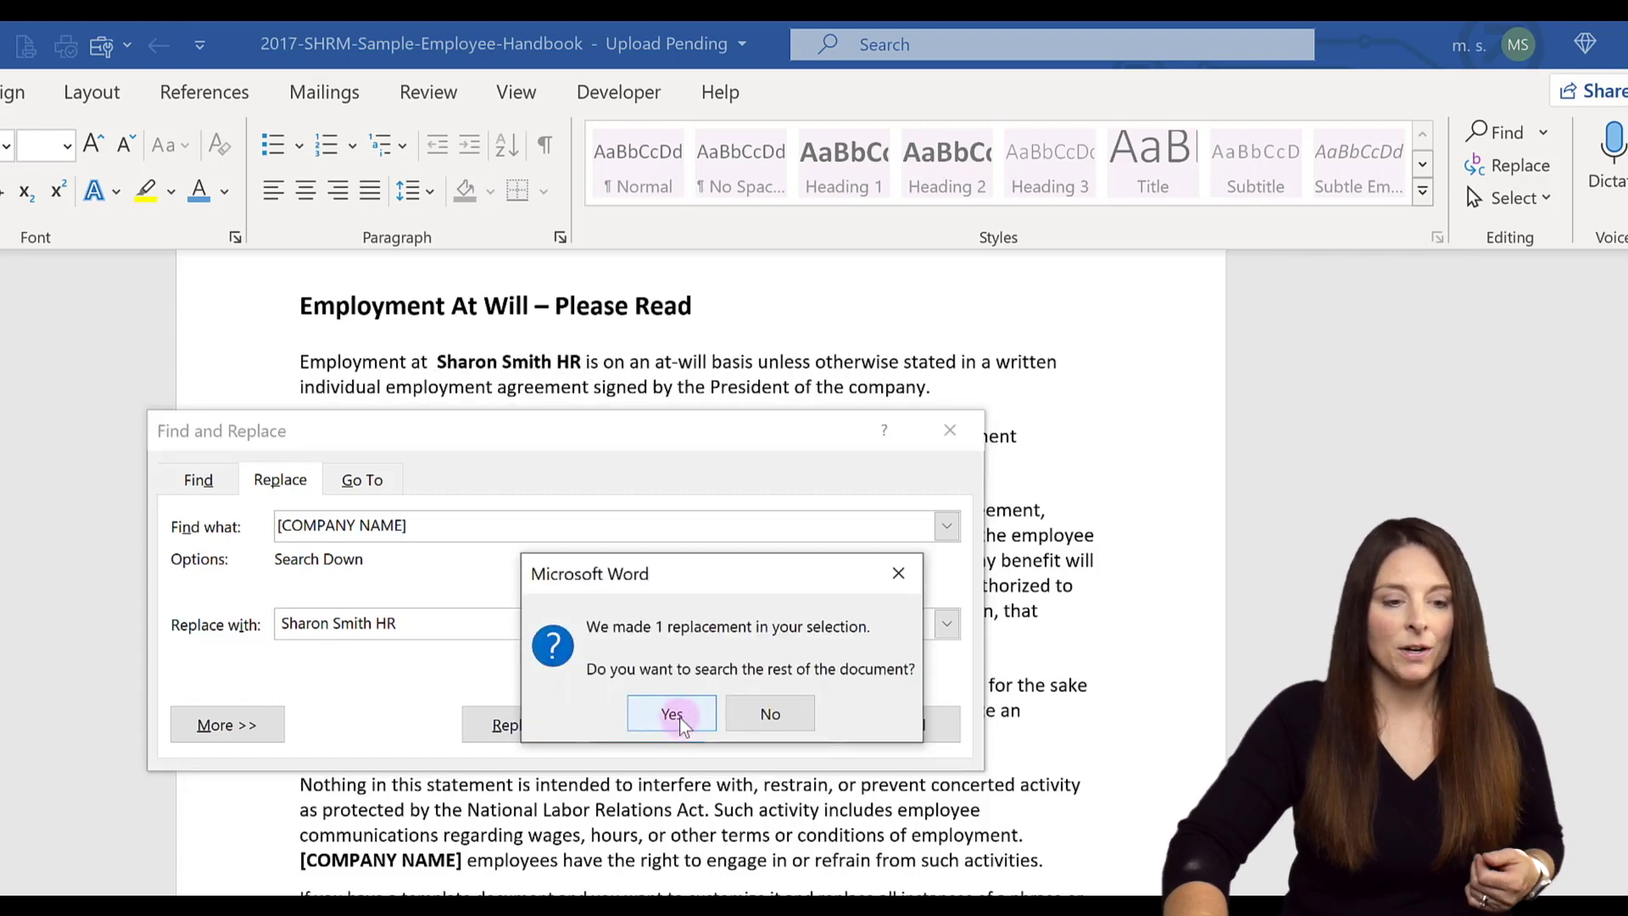
left_click(675, 715)
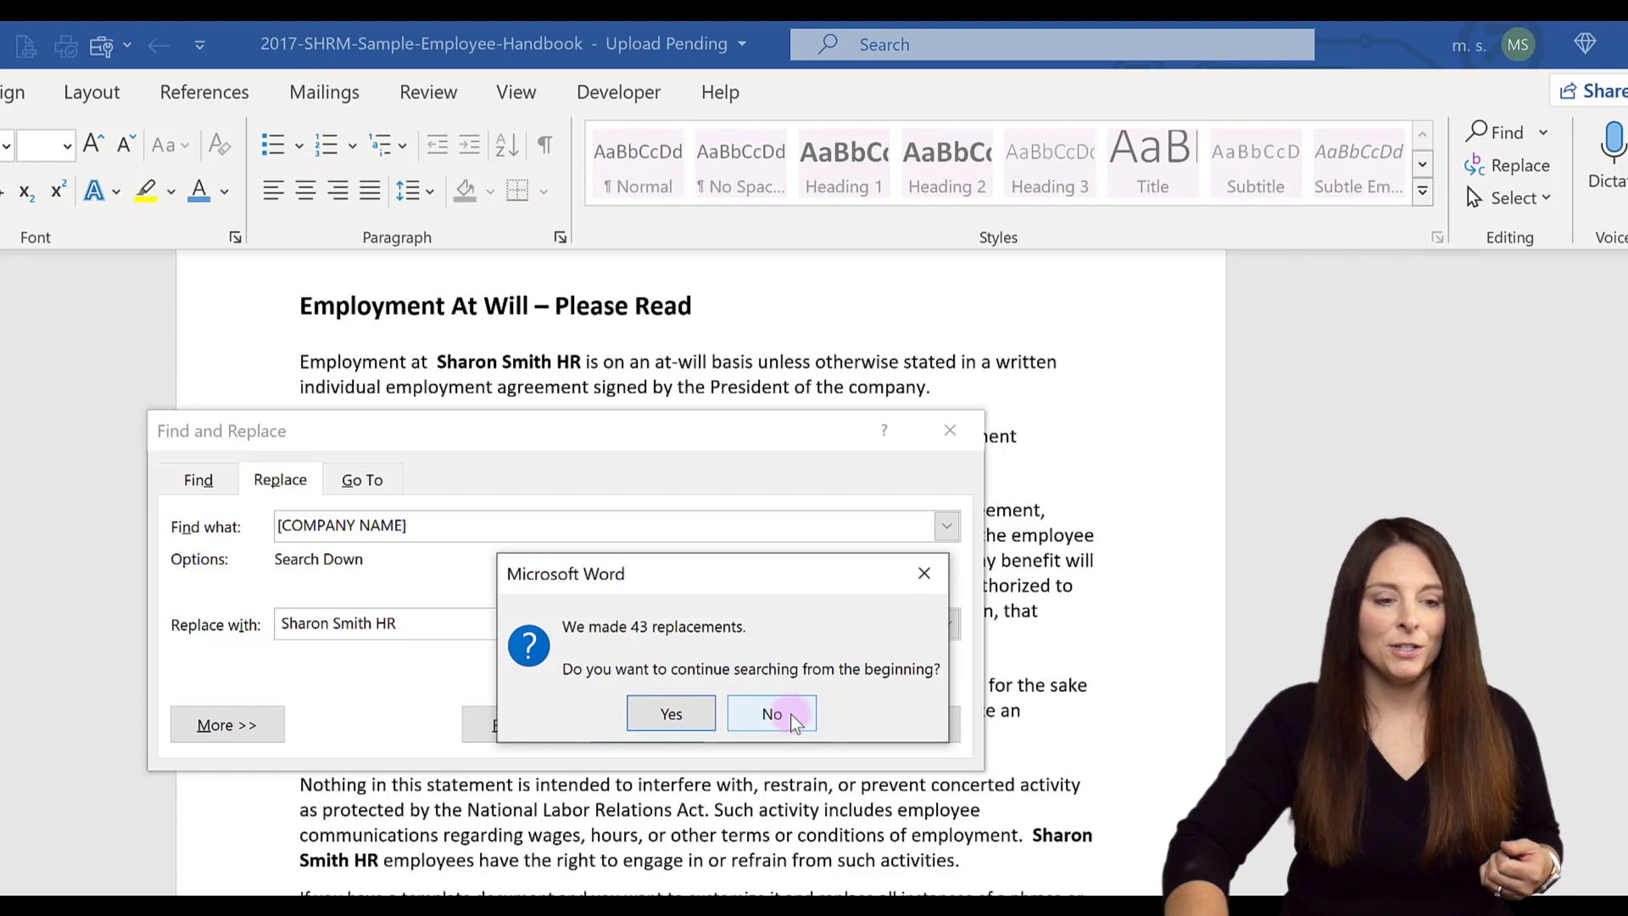
left_click(772, 714)
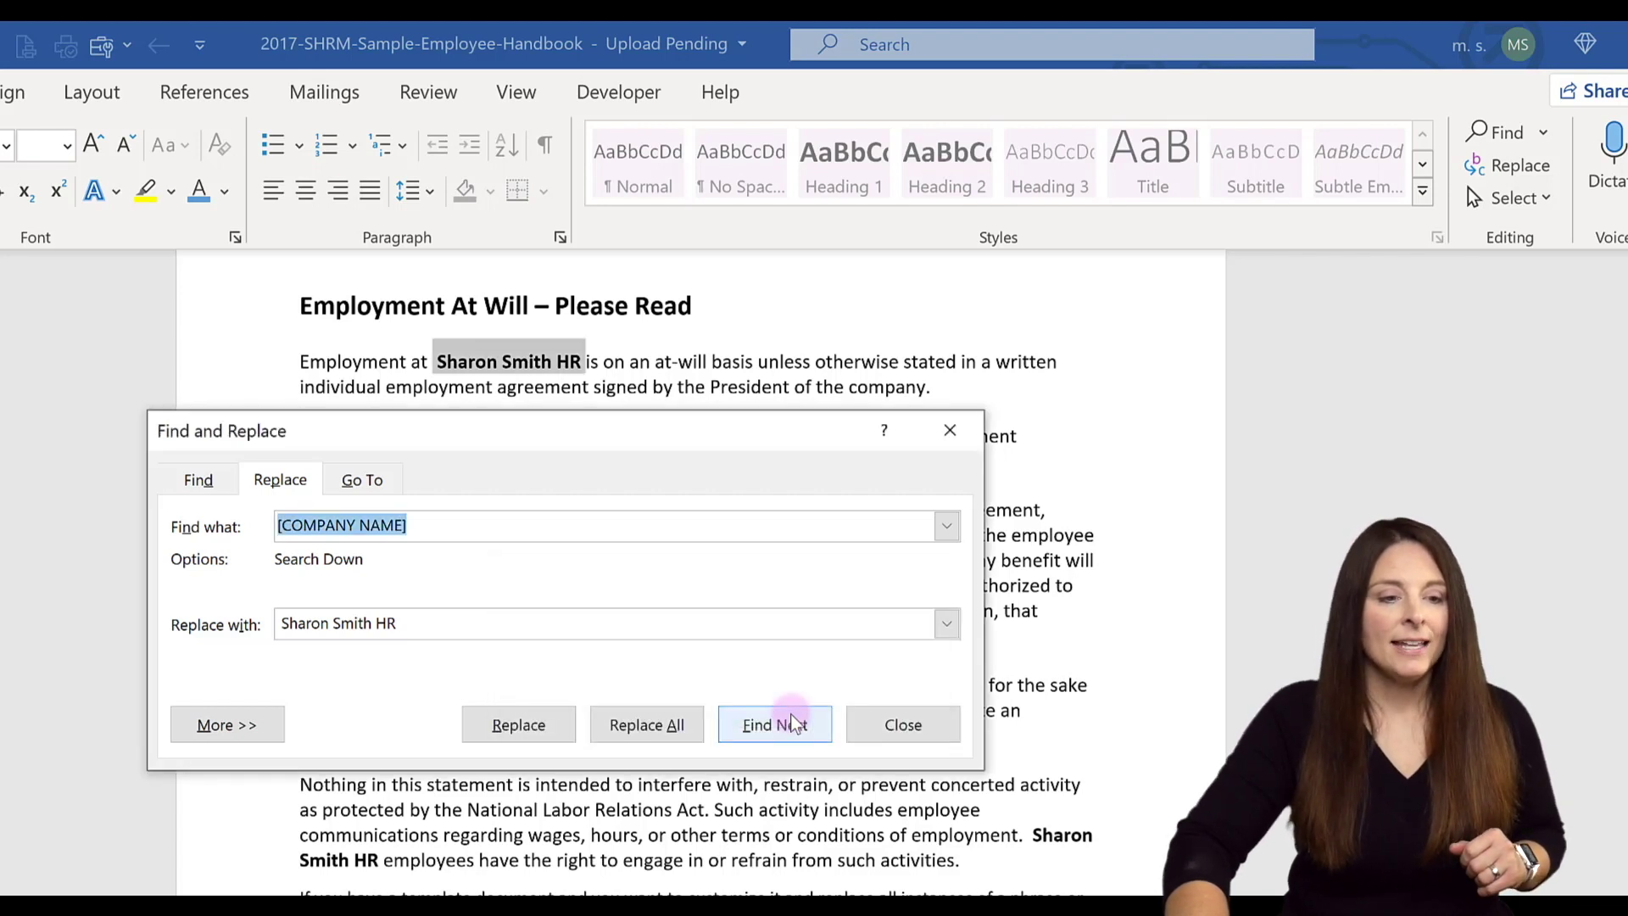
left_click(923, 731)
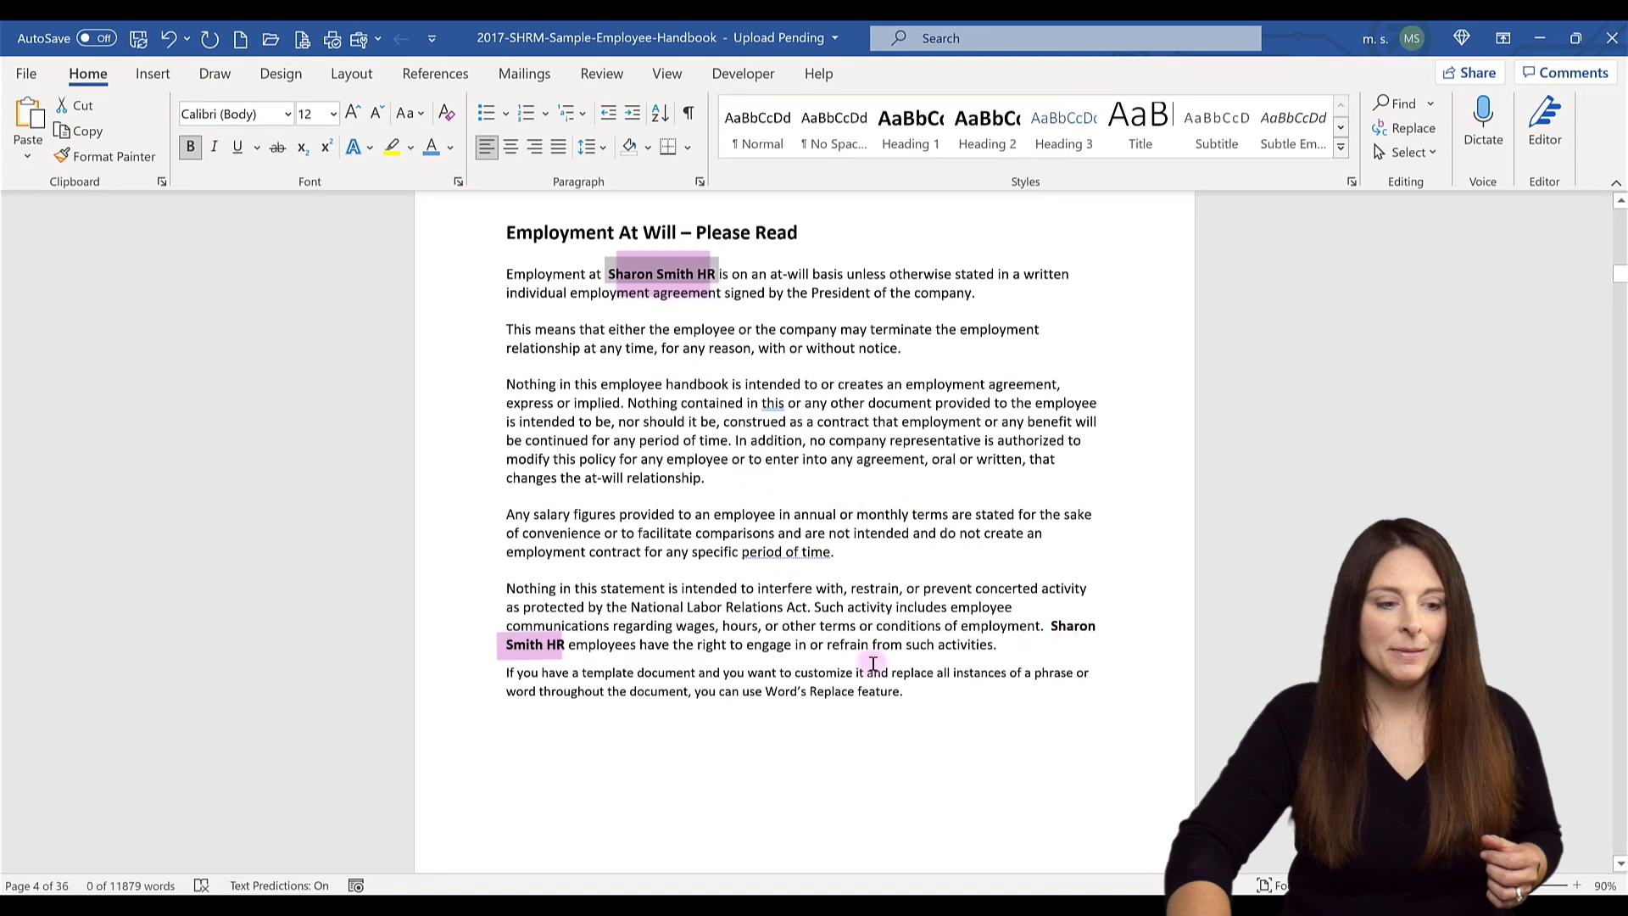
left_click(674, 674)
scroll(674, 674, "down", 10)
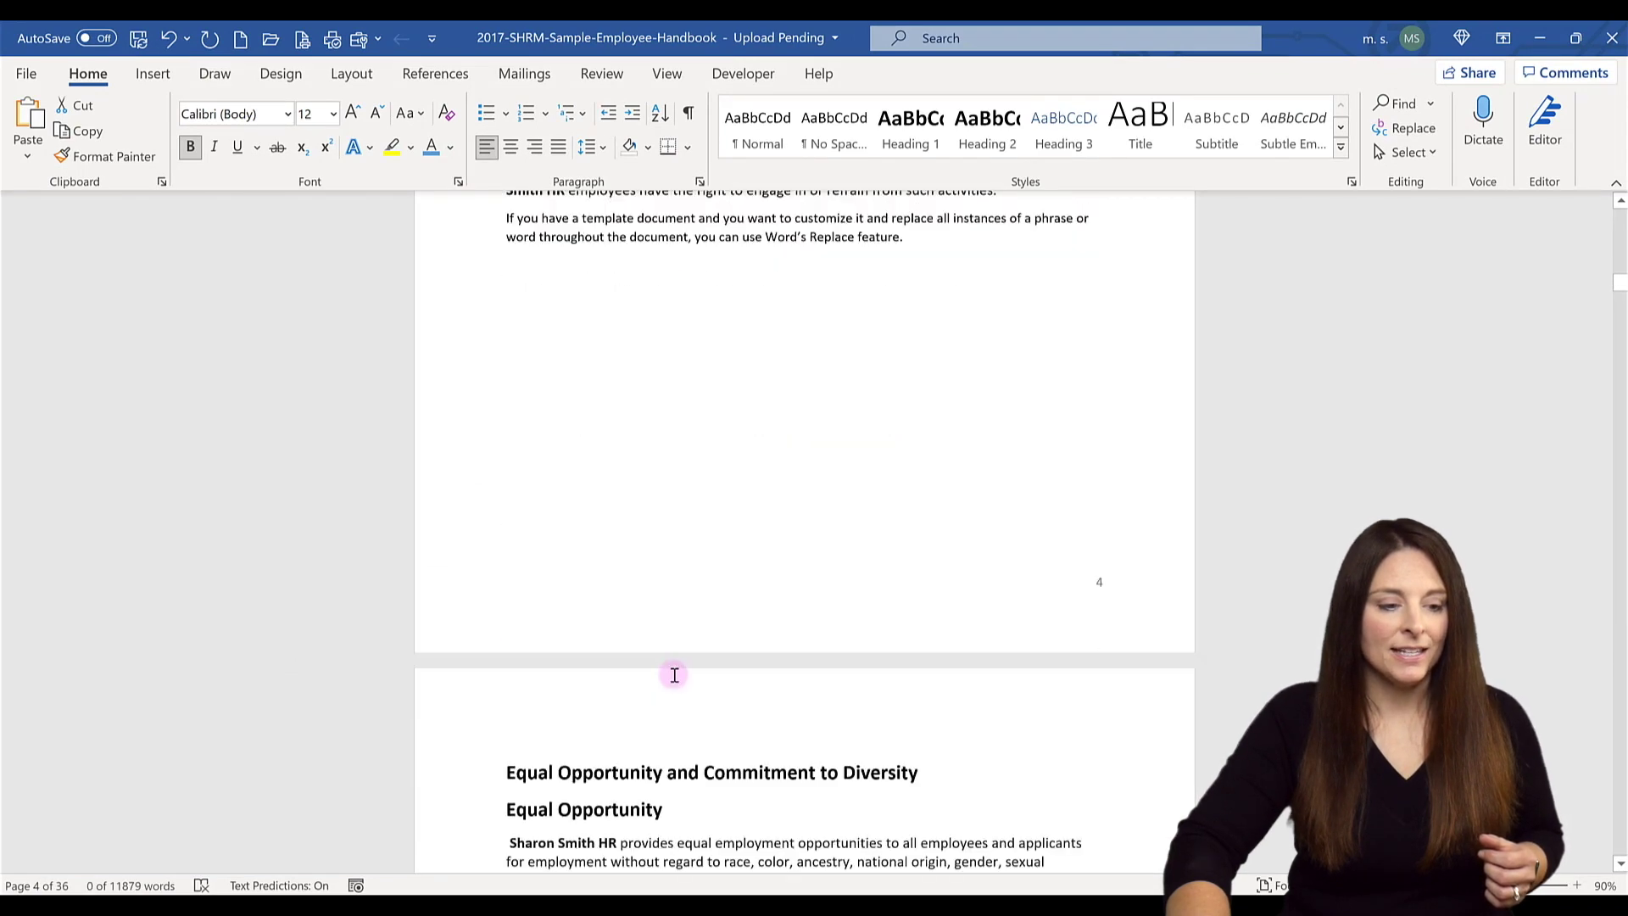
scroll(650, 653, "down", 3)
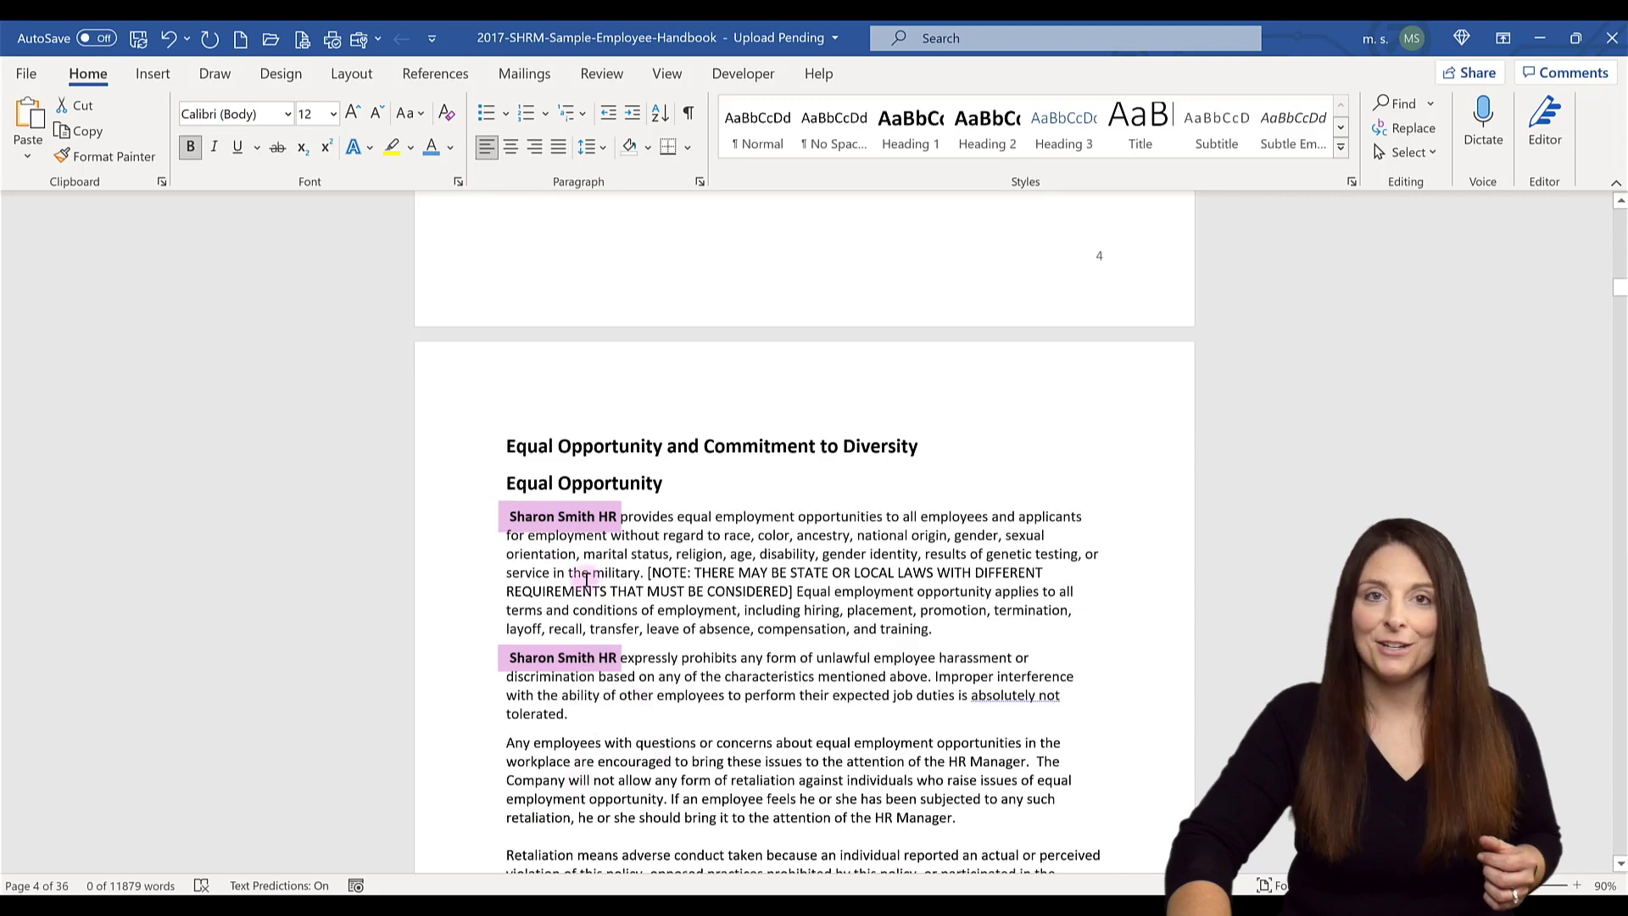
scroll(620, 579, "up", 5)
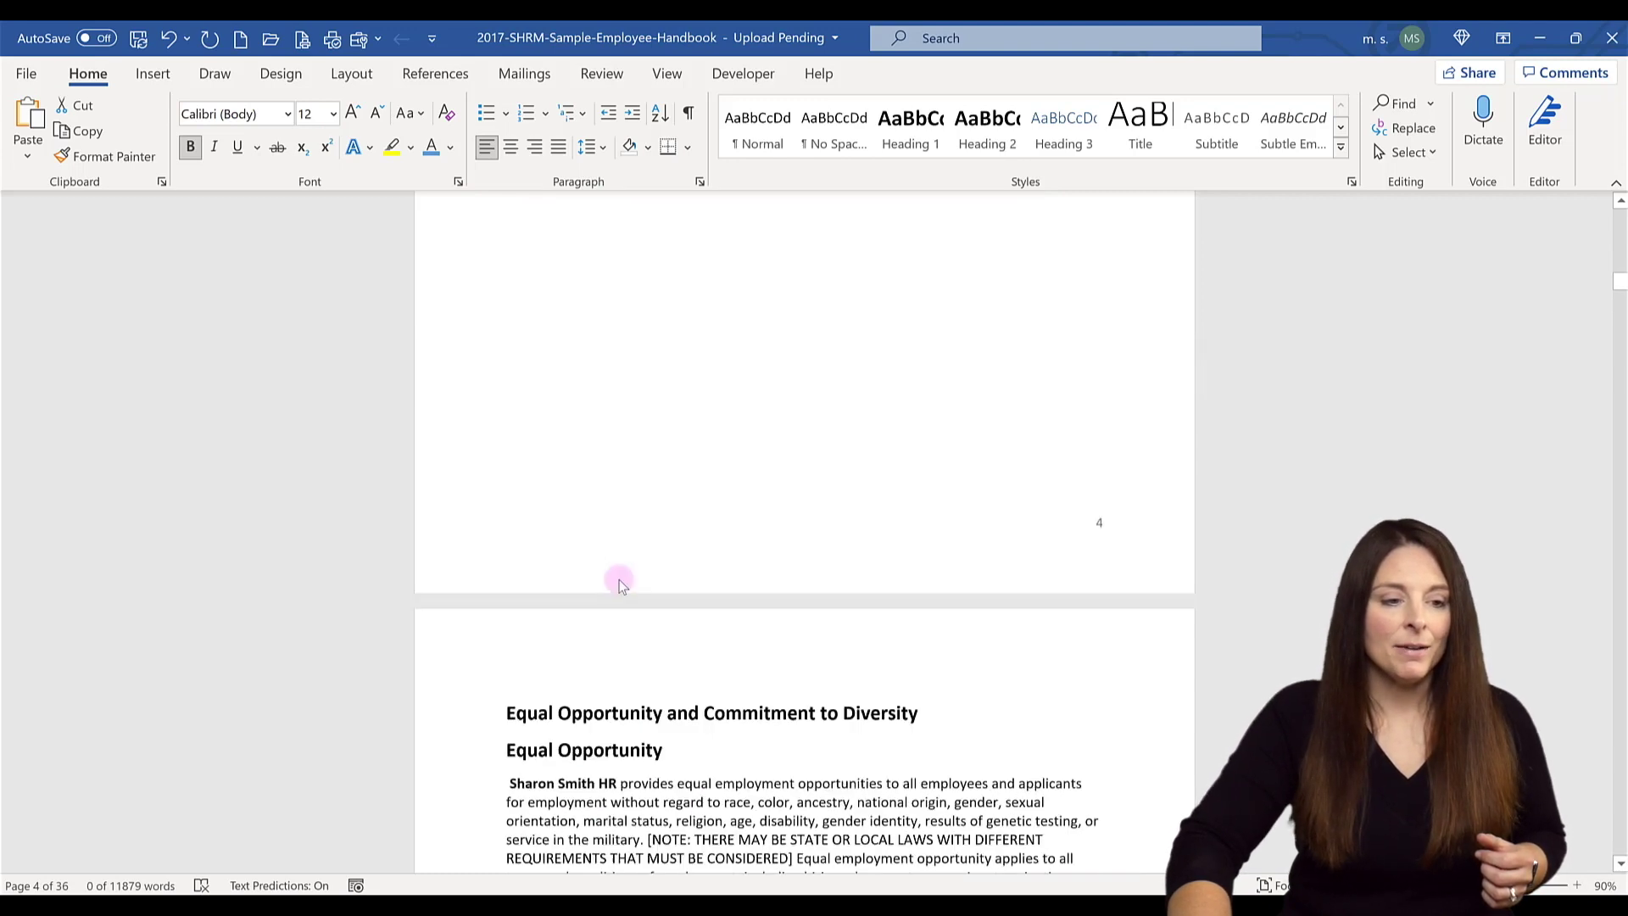
scroll(620, 579, "up", 6)
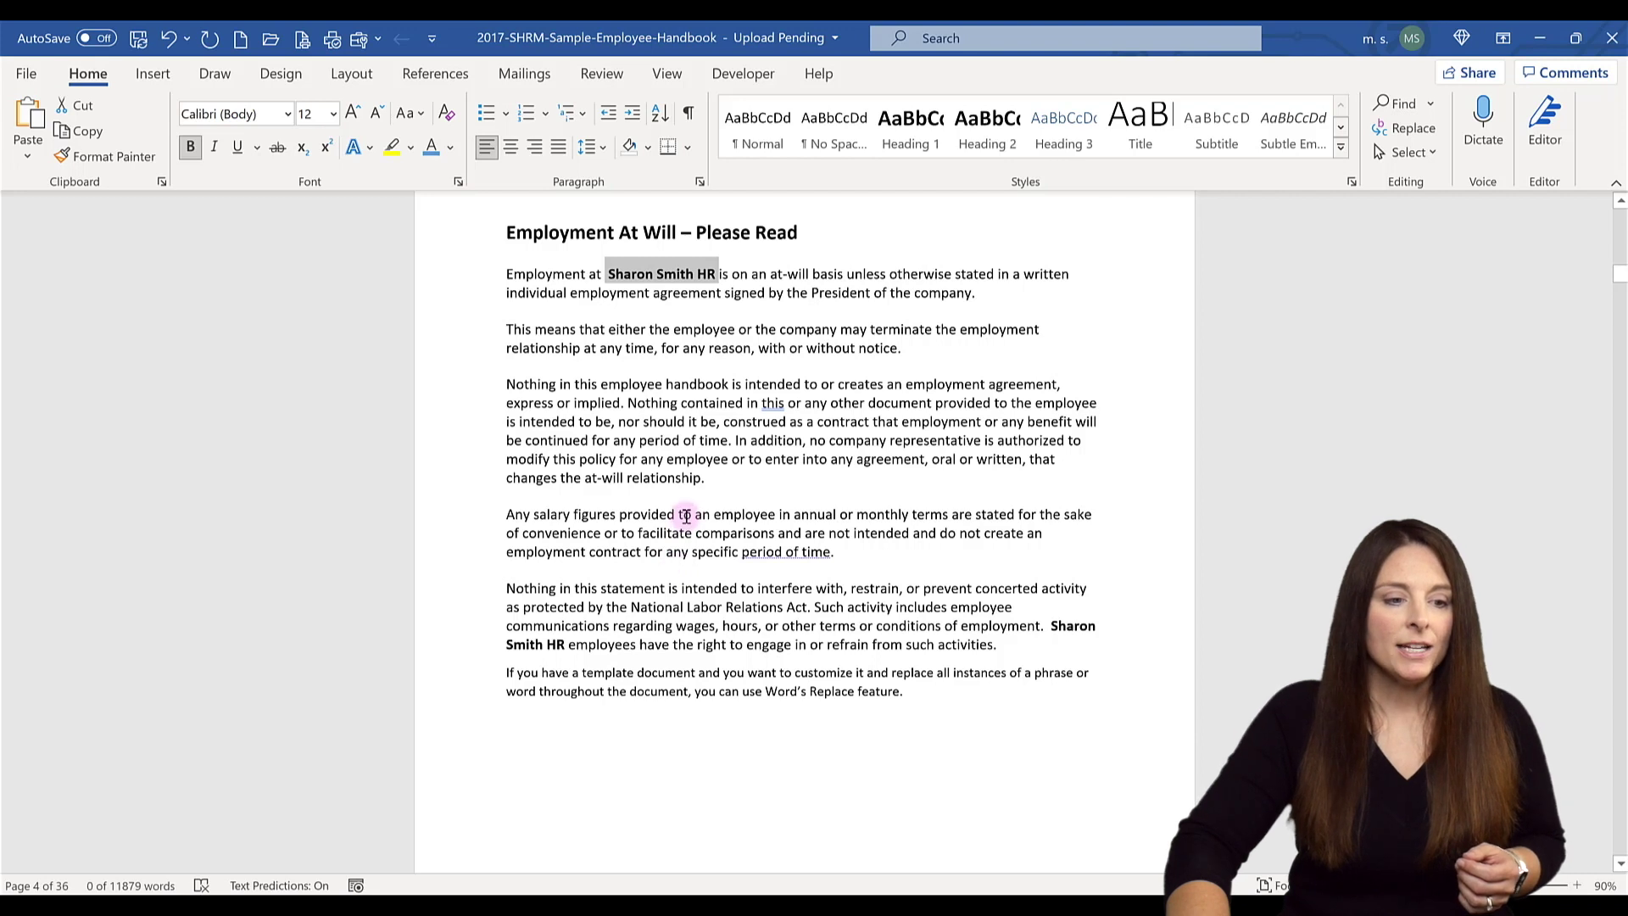
scroll(687, 515, "up", 1)
left_click(613, 319)
left_click_drag(687, 316, 709, 333)
key("ctrl+c")
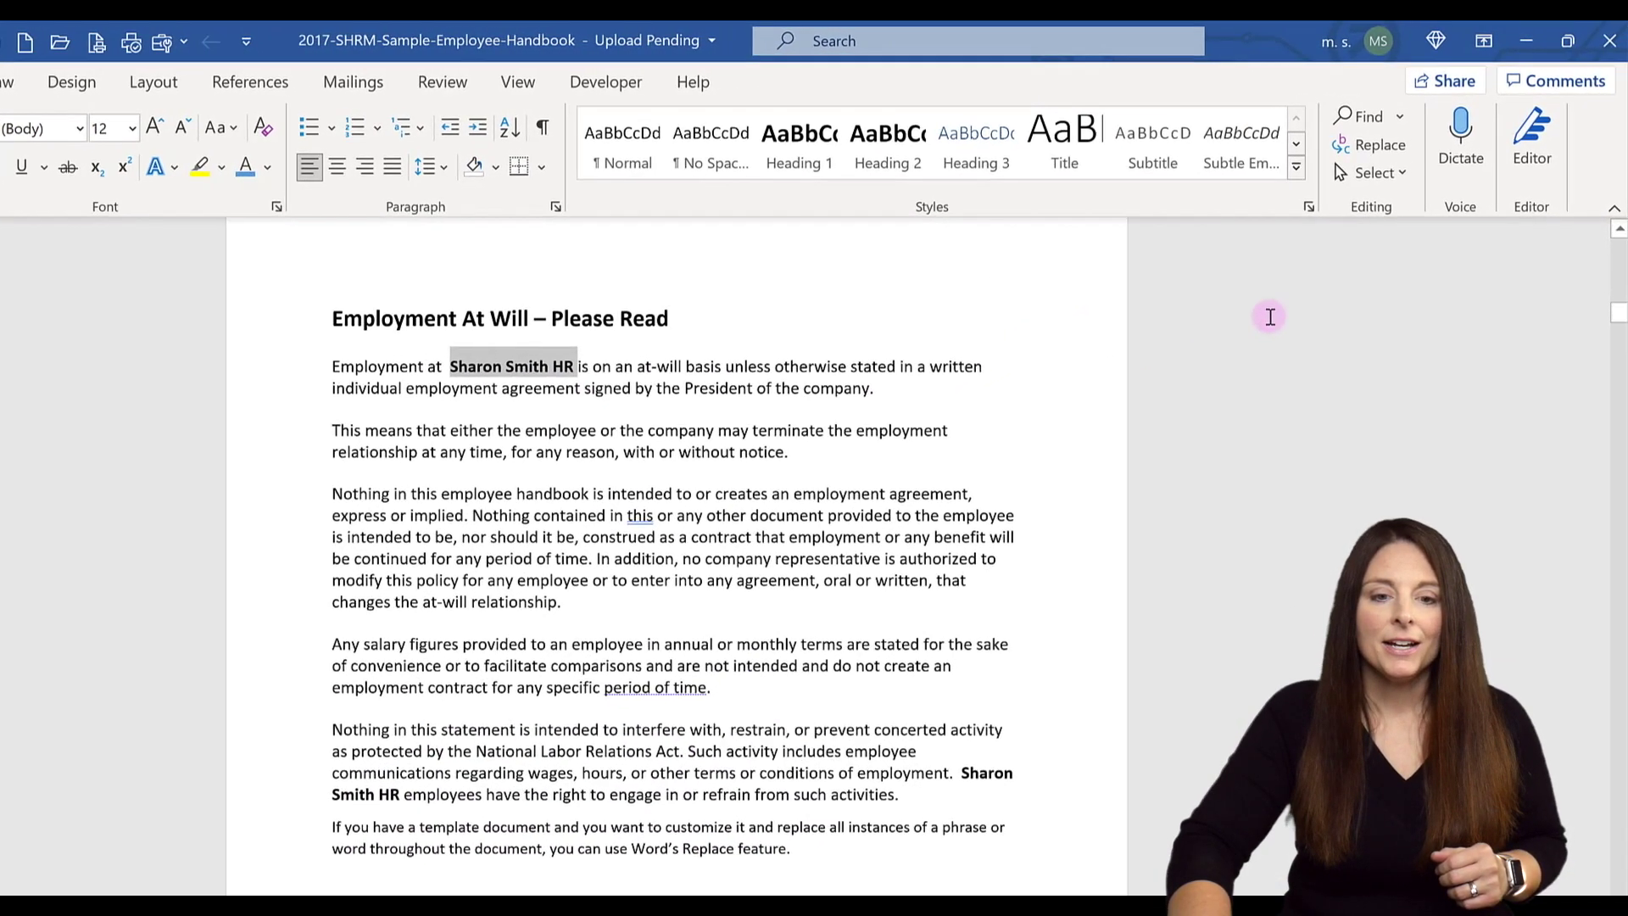
left_click(1361, 148)
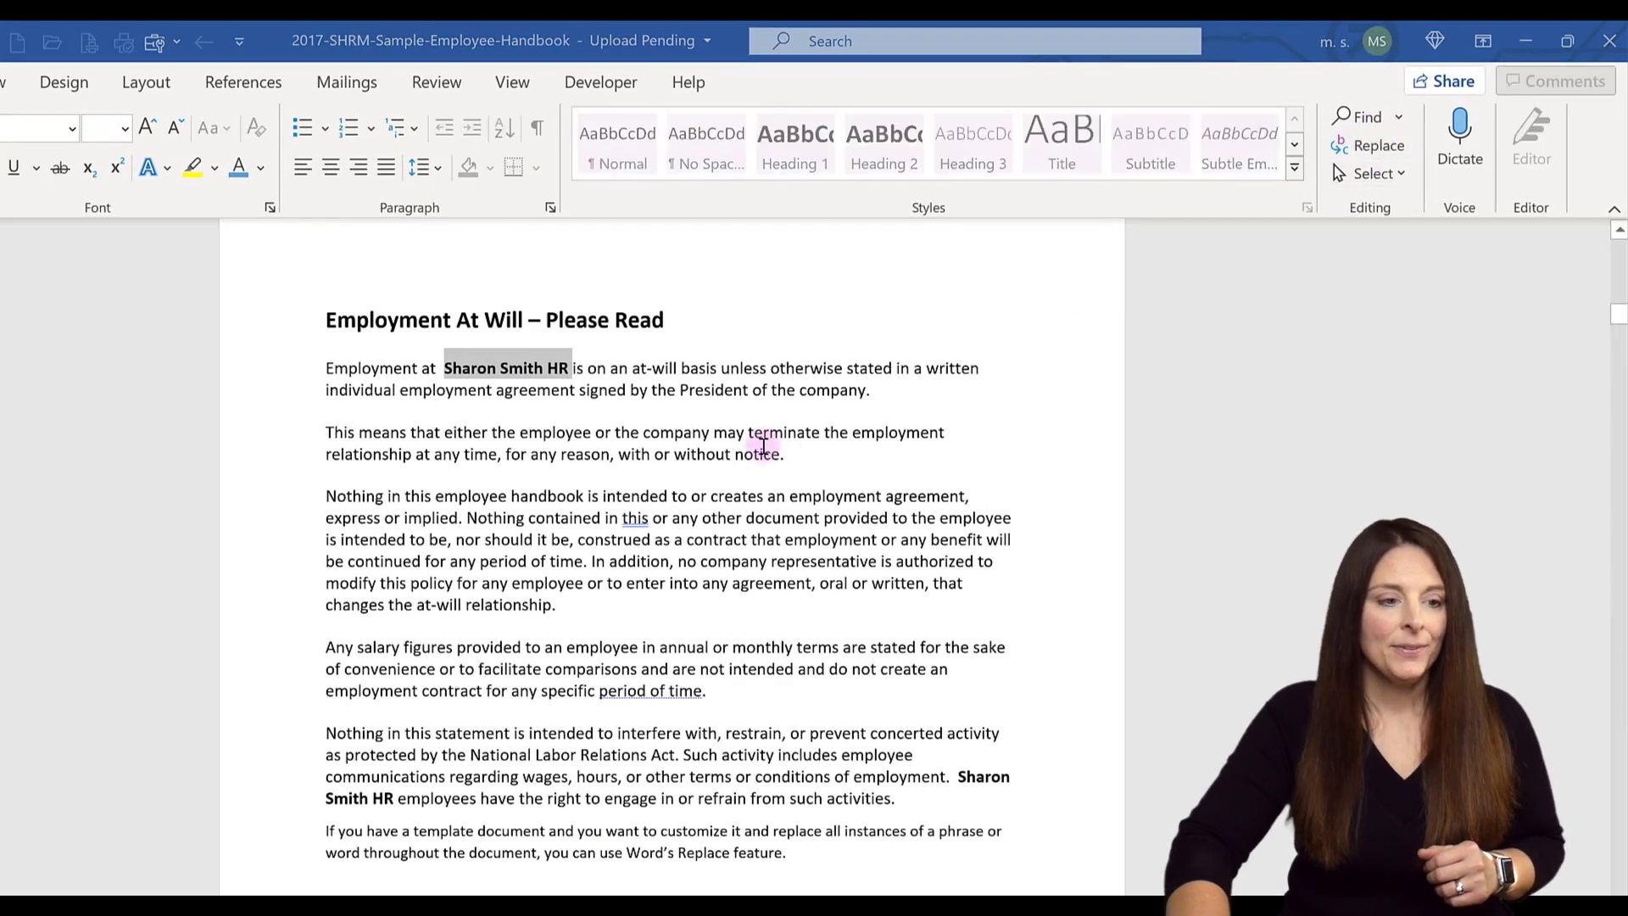
left_click_drag(495, 48, 496, 464)
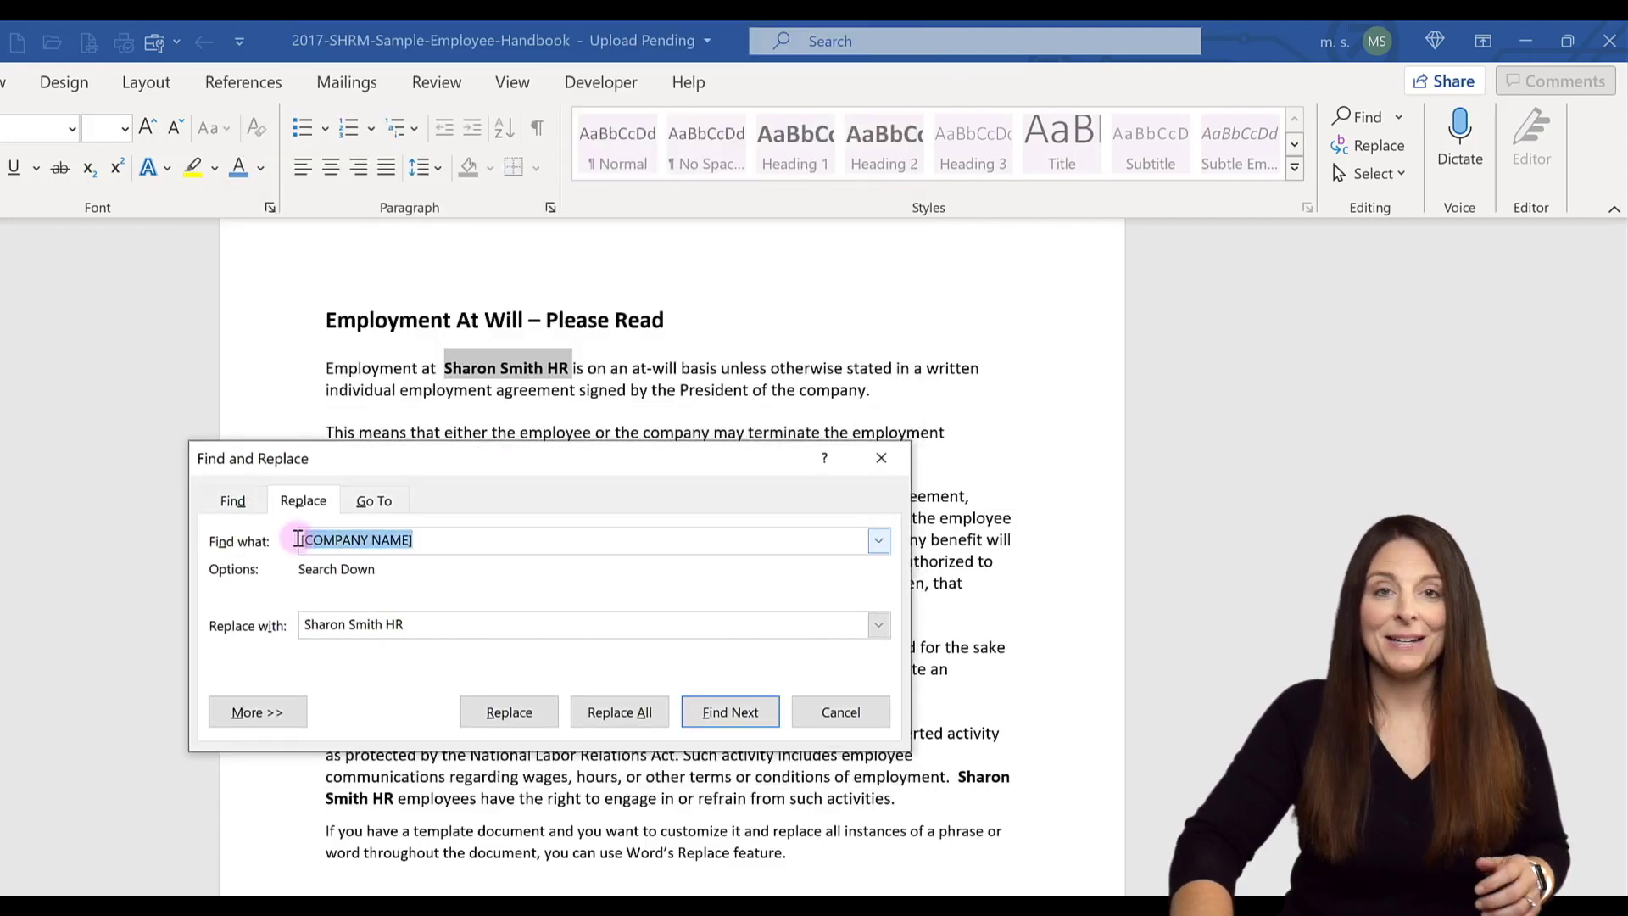
key("ctrl+v")
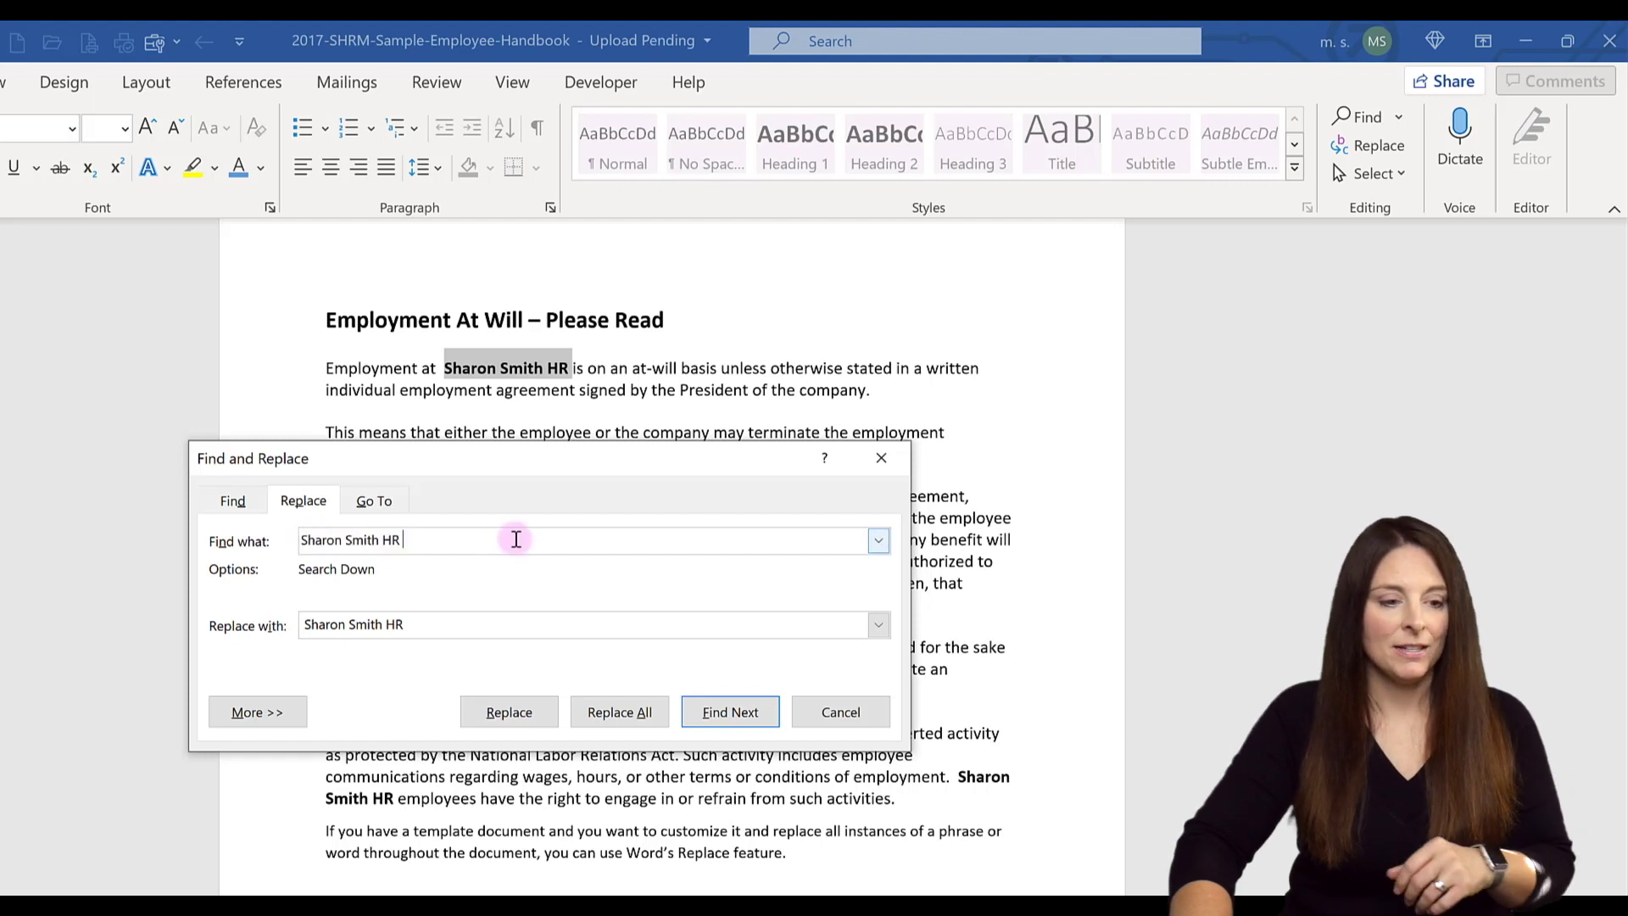
key("BackSpace")
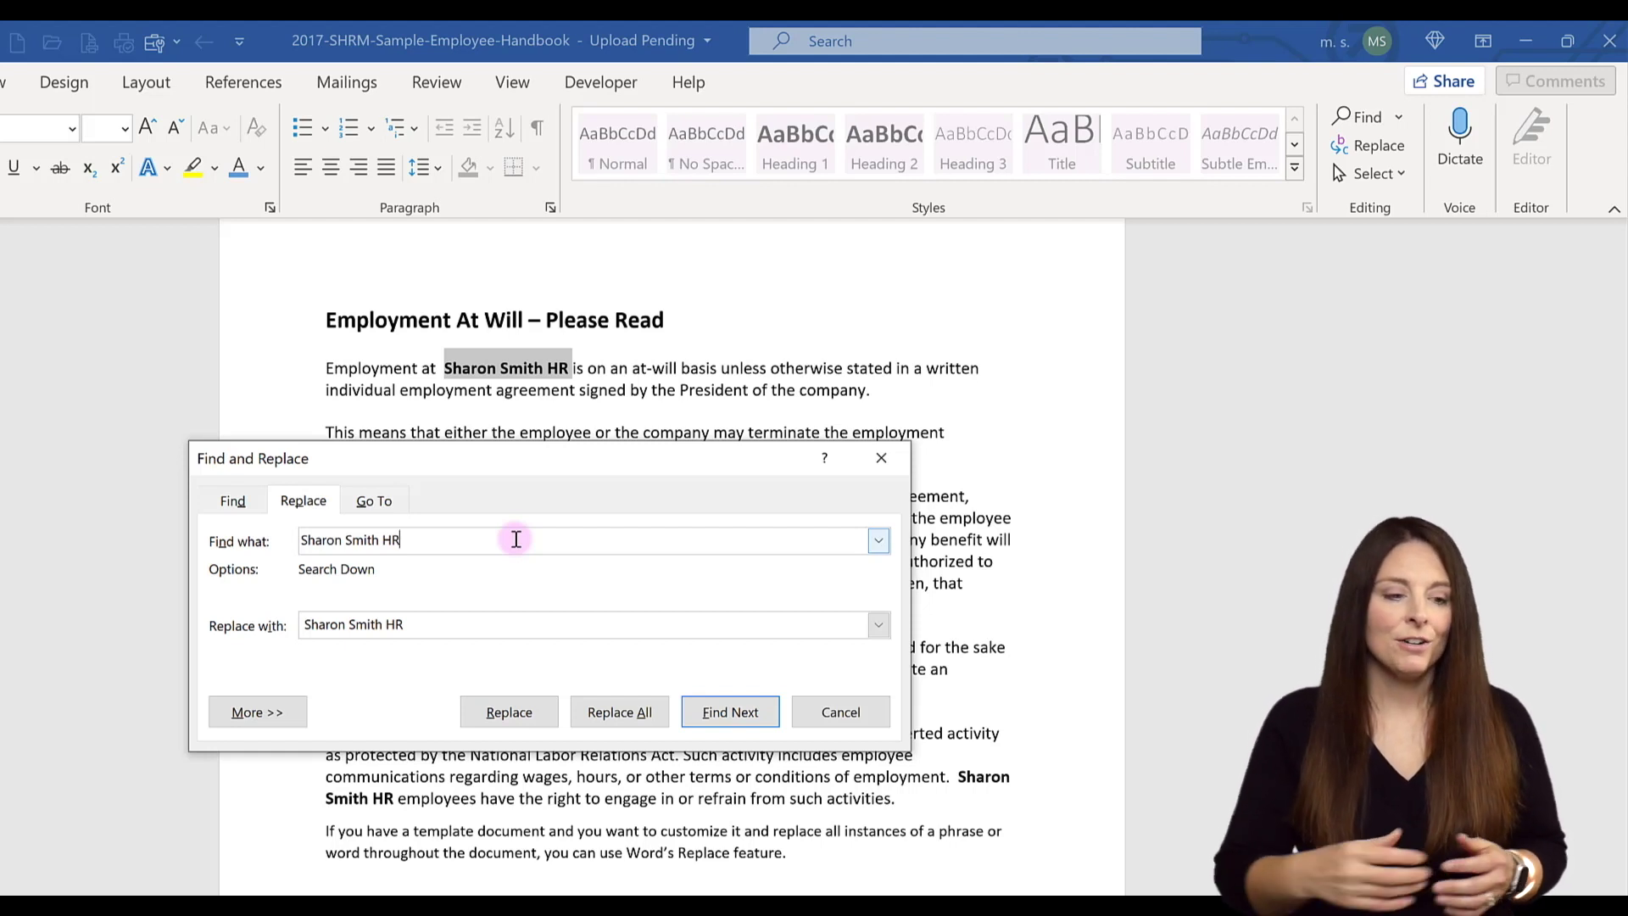
left_click(304, 625)
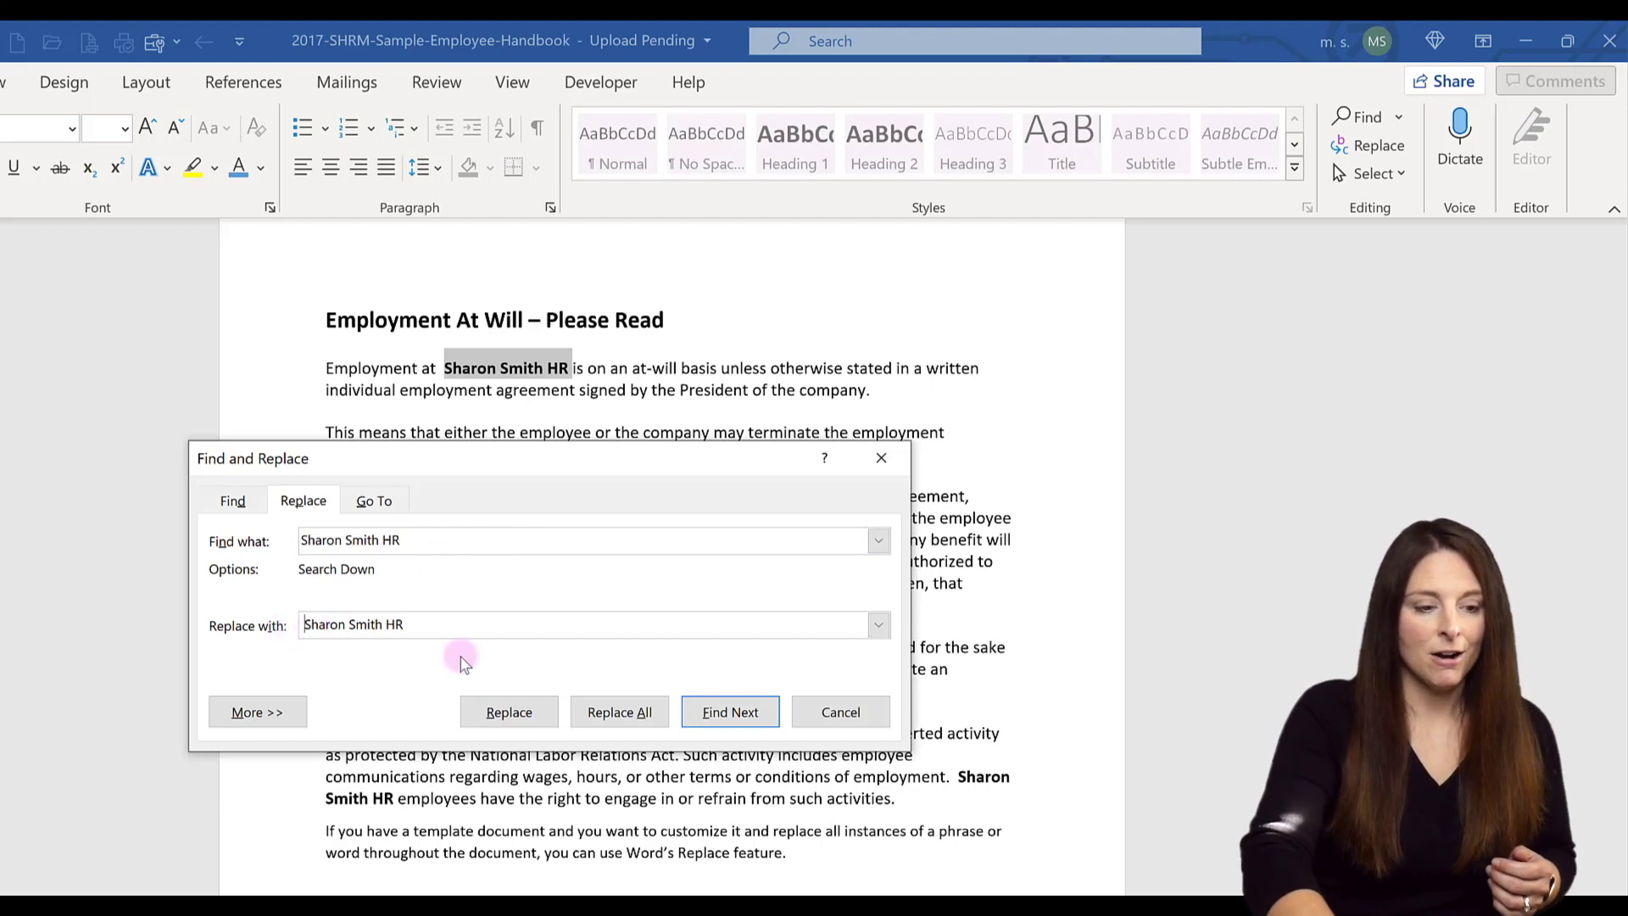
key("Delete")
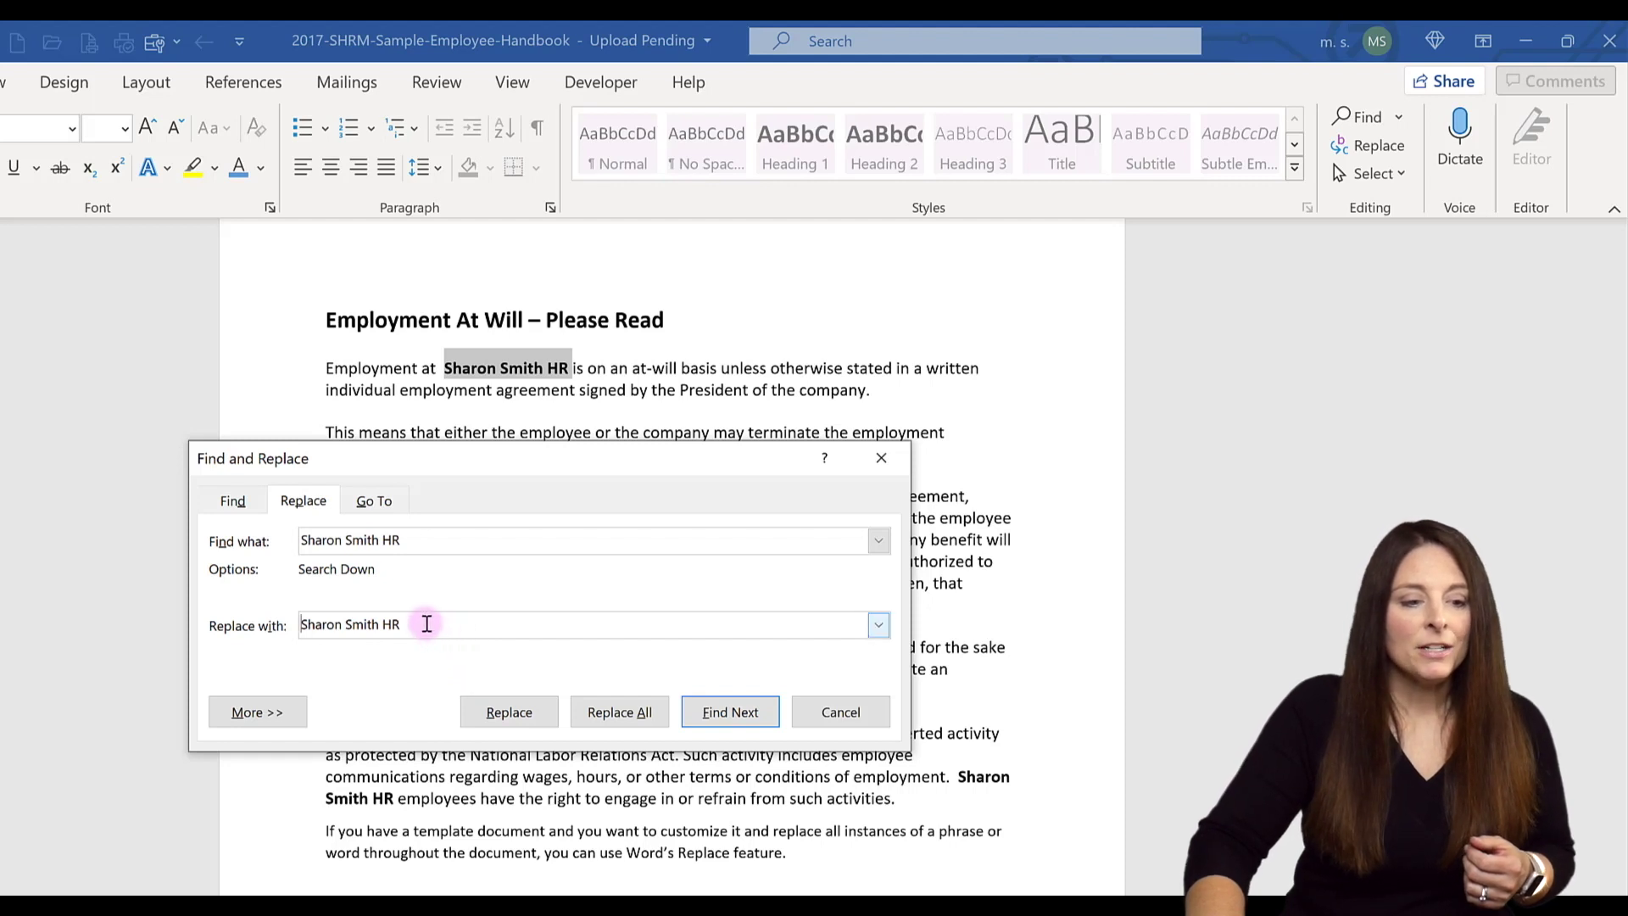
key("shift+End")
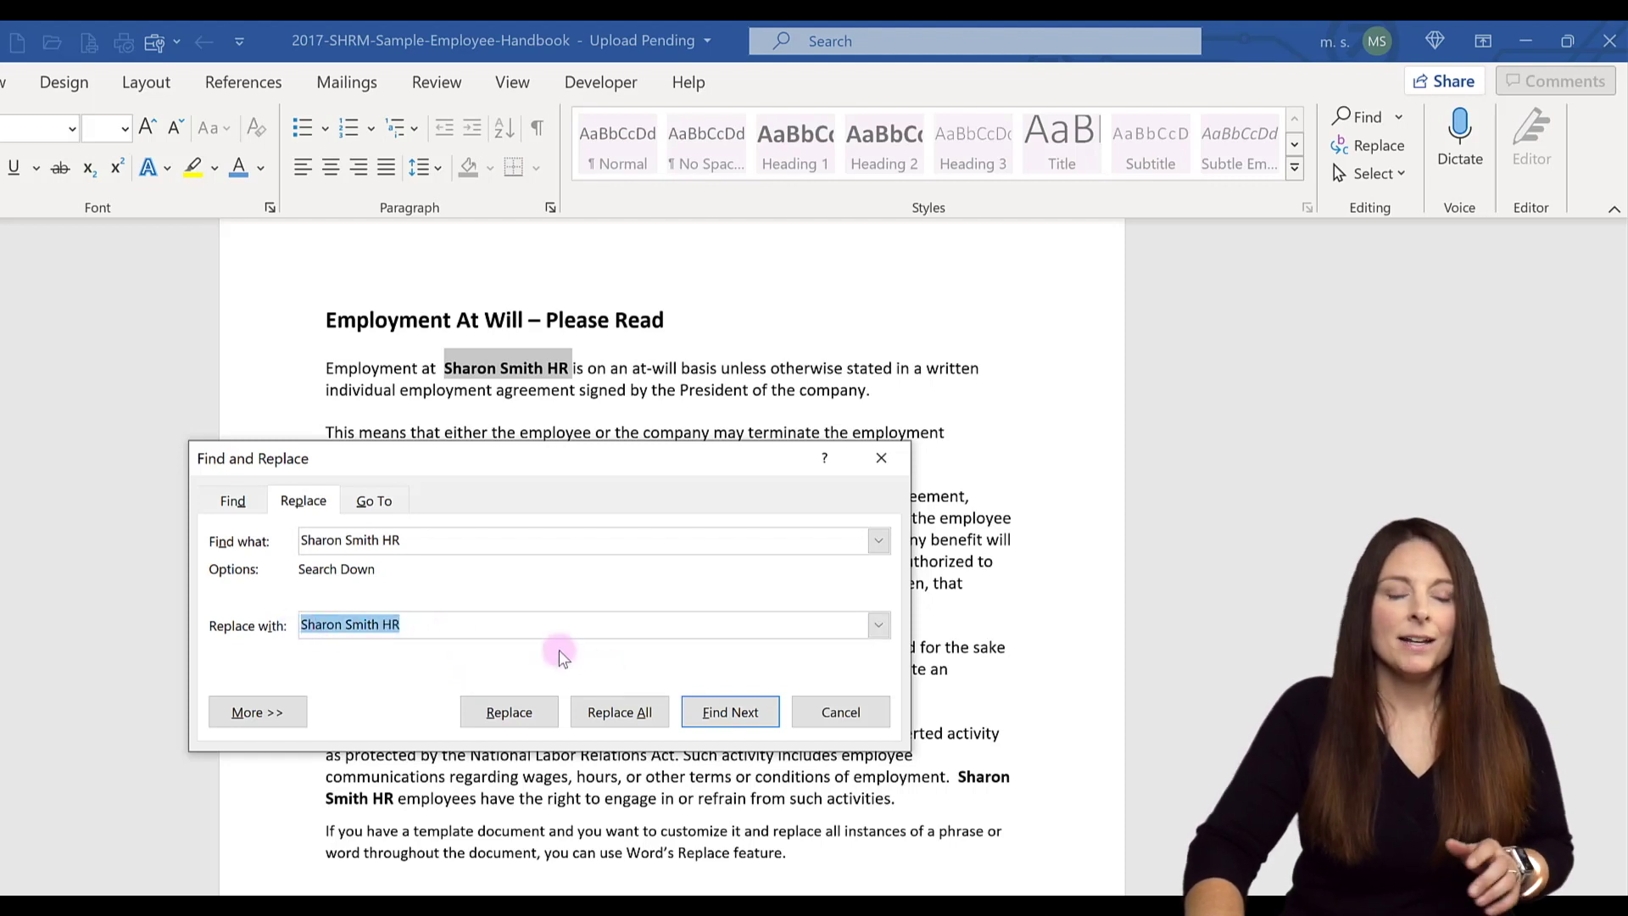
key("ctrl+b")
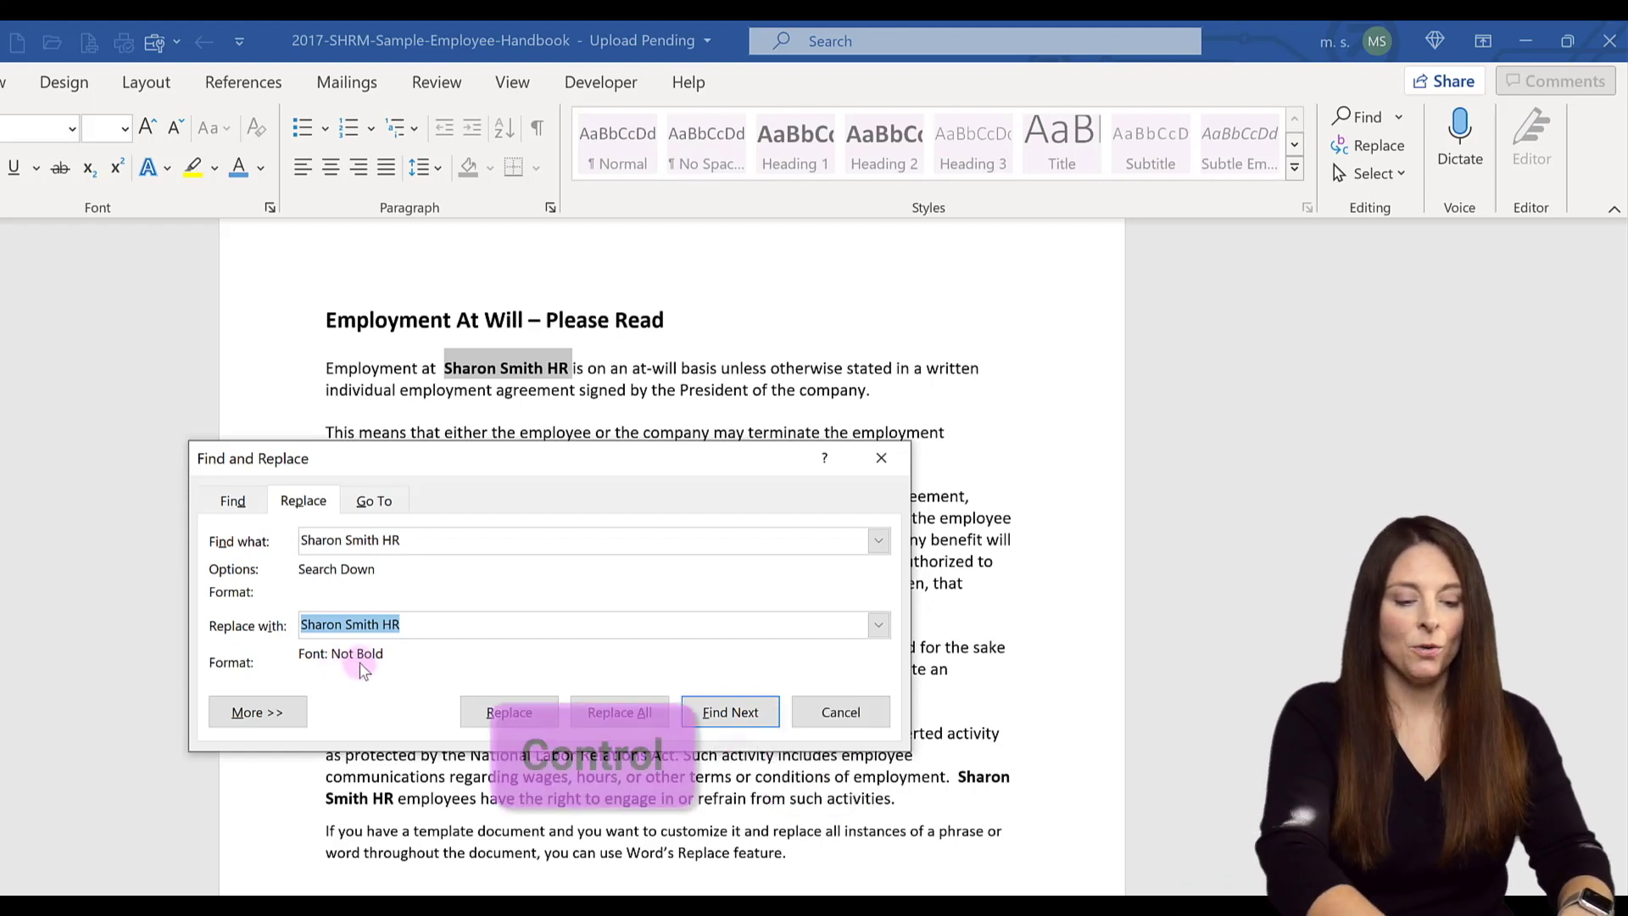
key("ctrl+i")
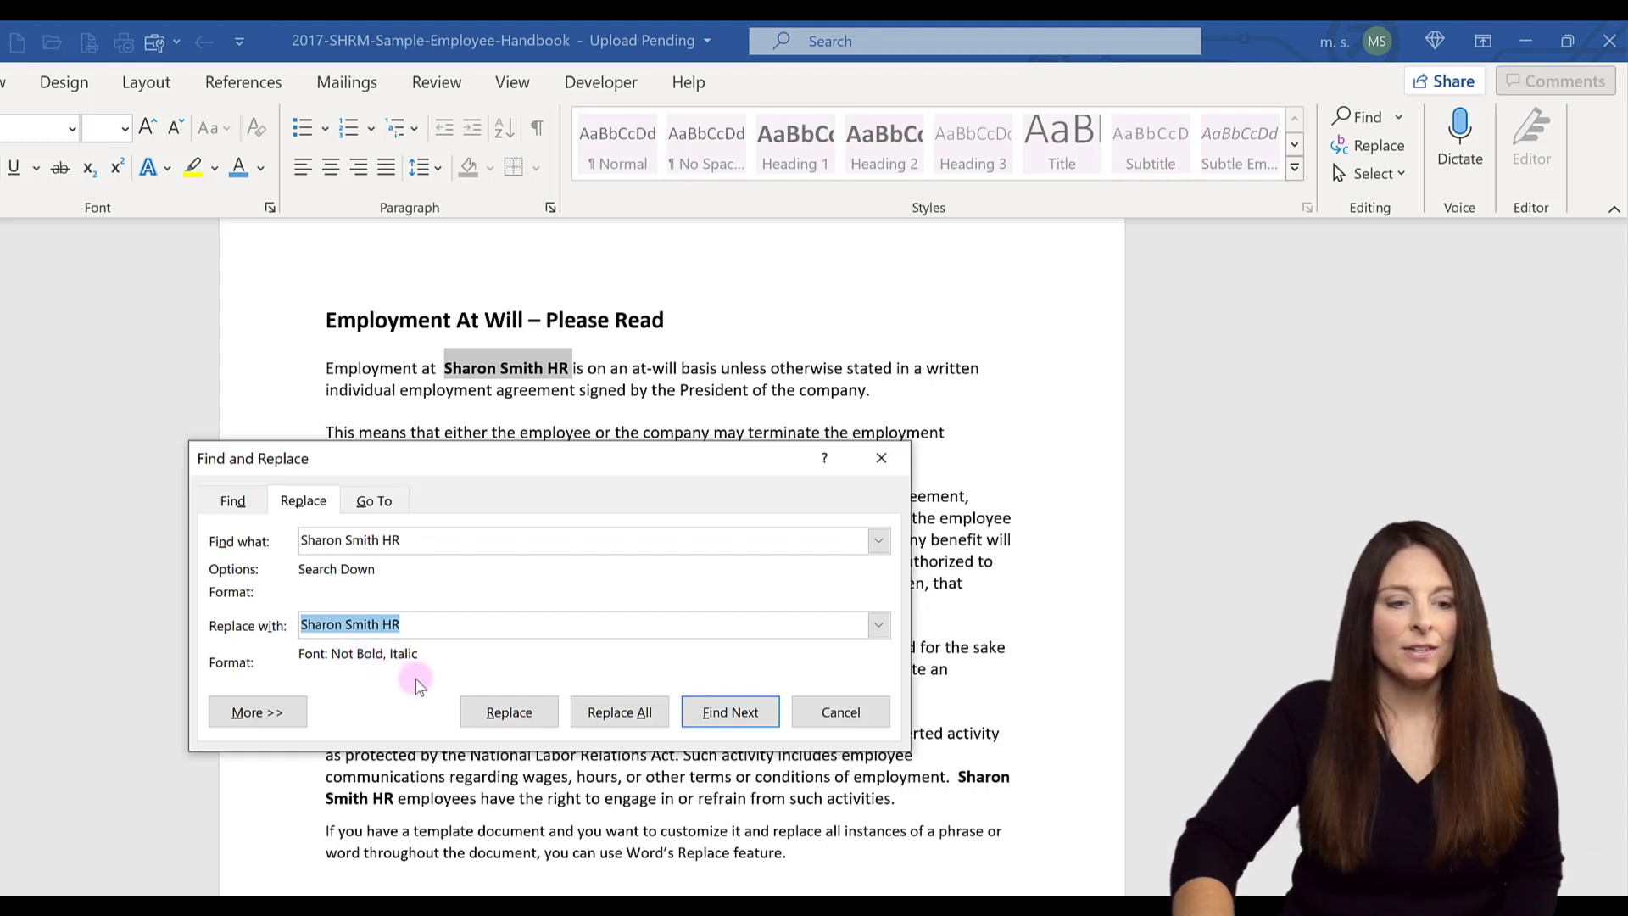
left_click(624, 712)
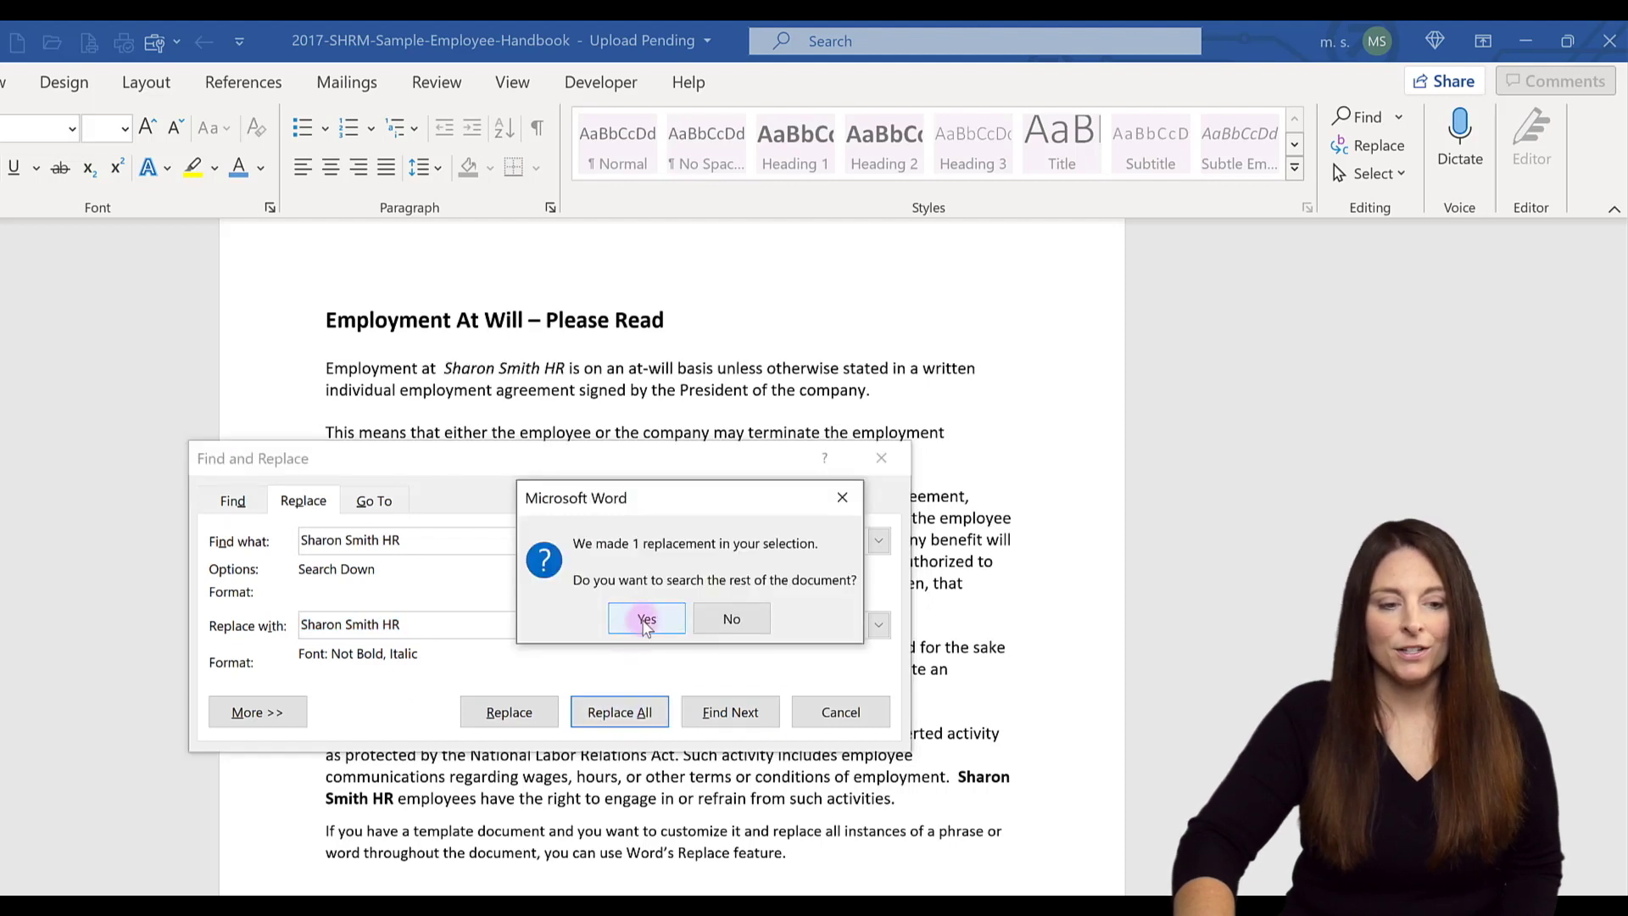
left_click(646, 620)
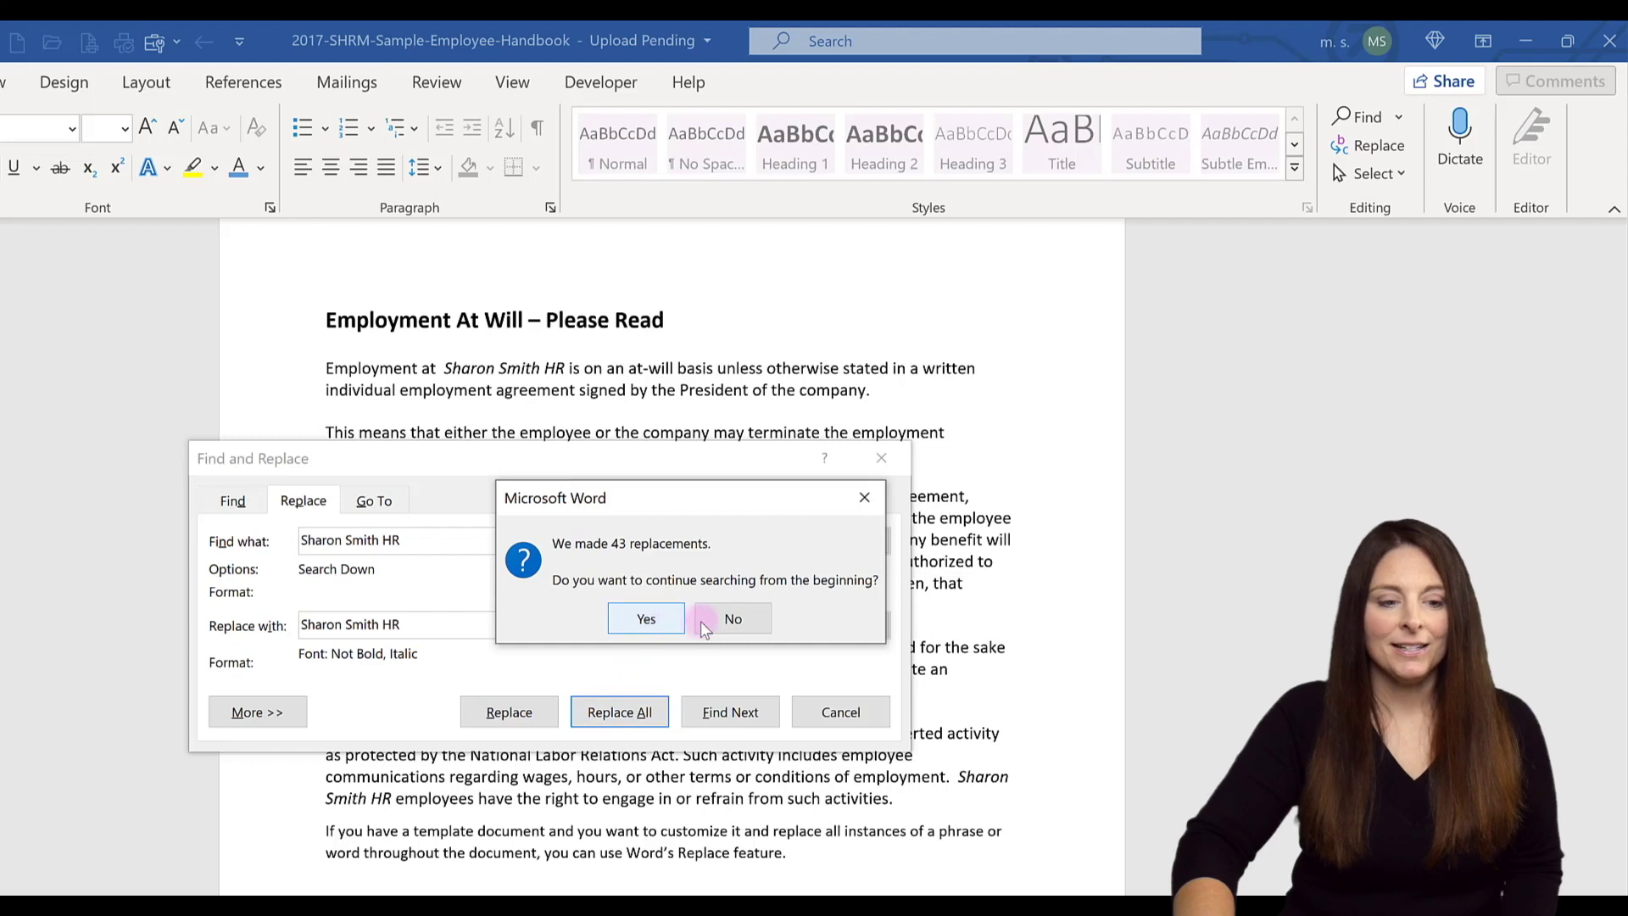
left_click(734, 620)
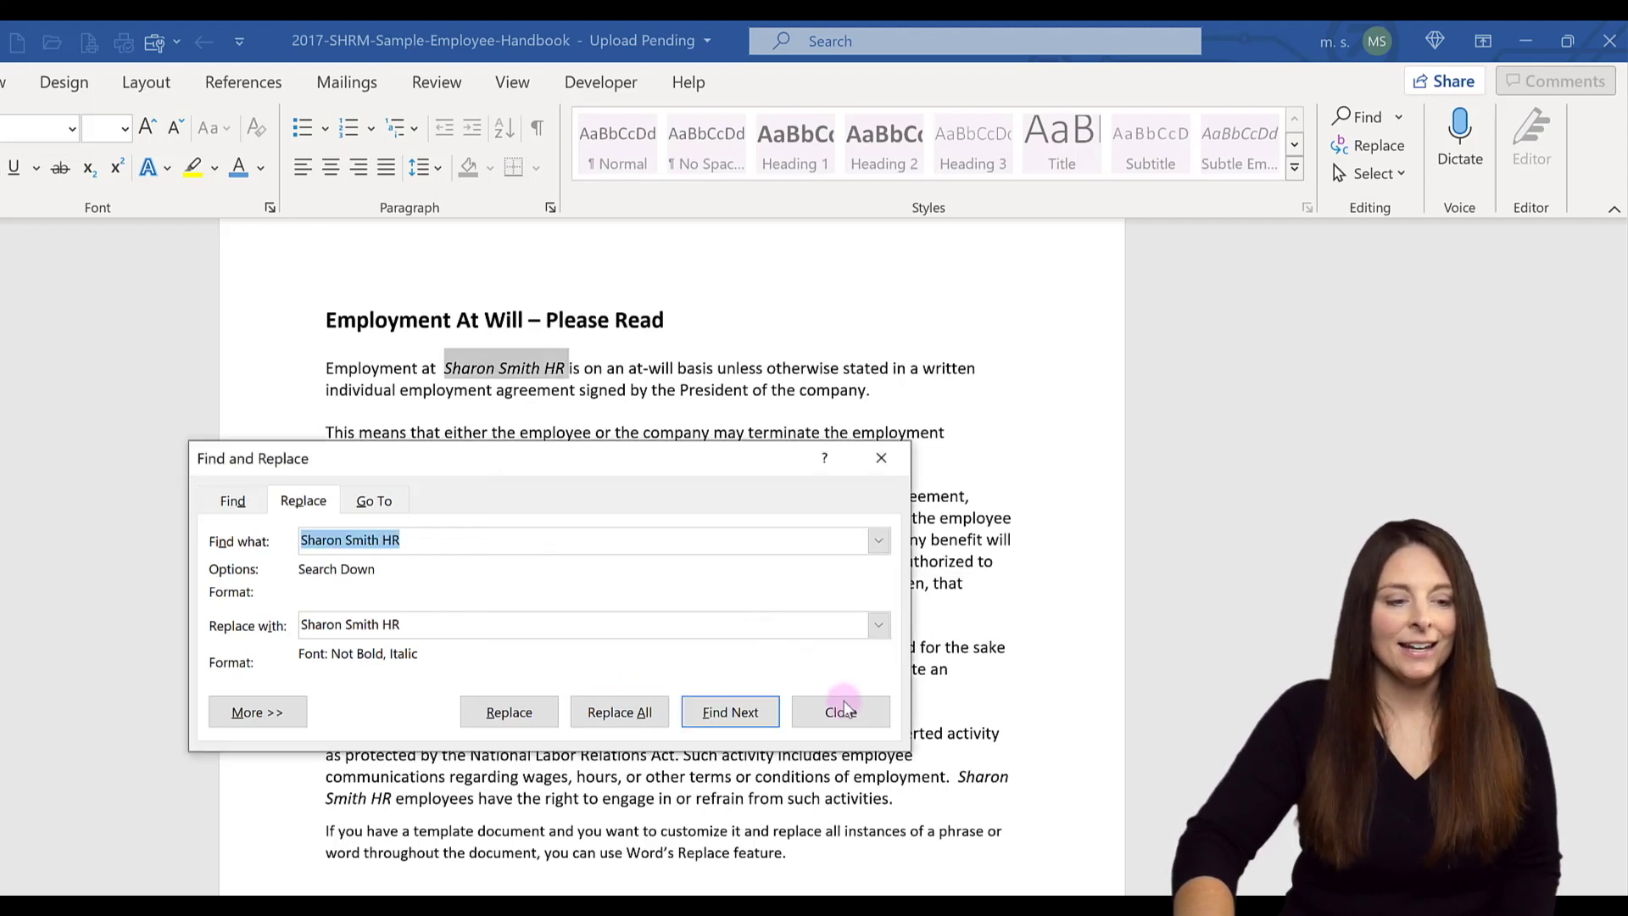
left_click(844, 714)
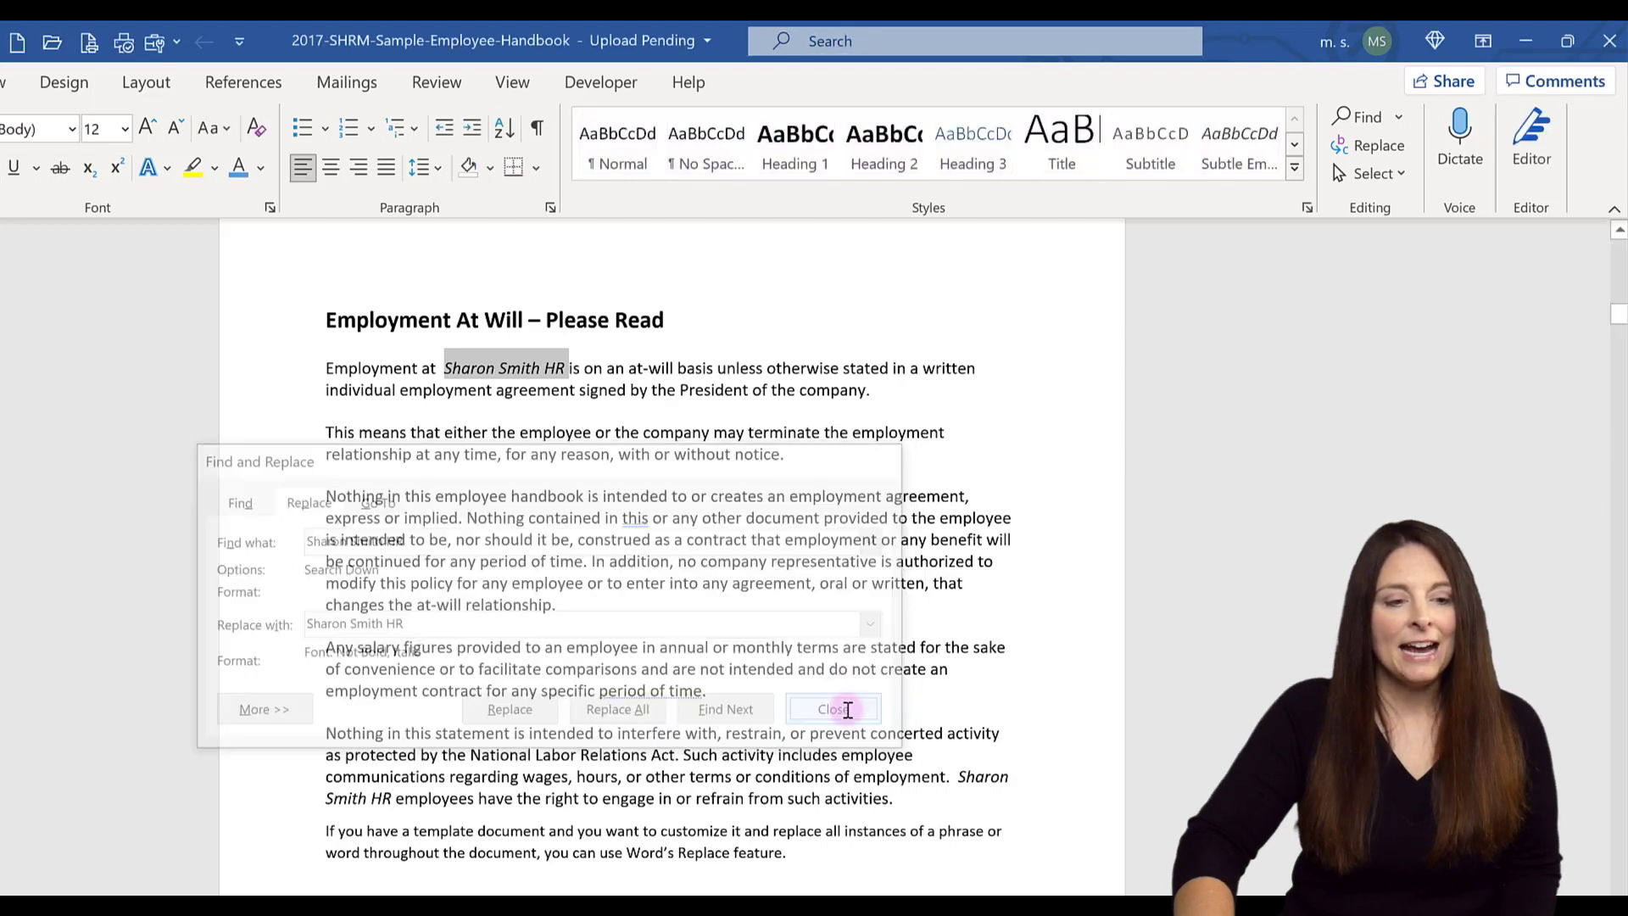
left_click(508, 398)
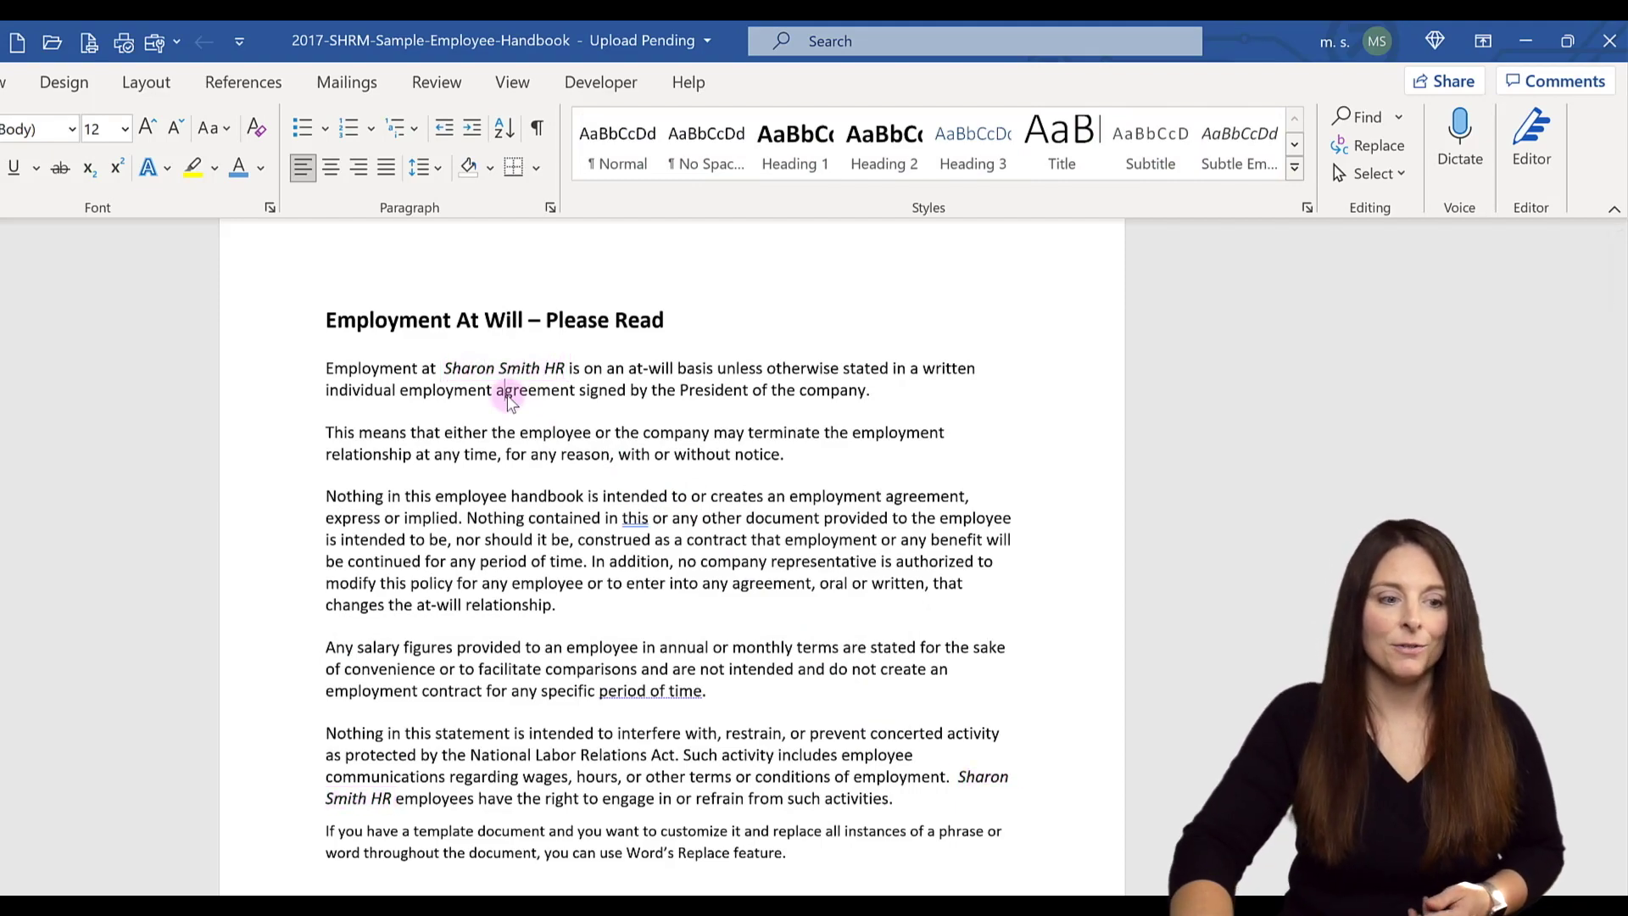
scroll(539, 564, "down", 5)
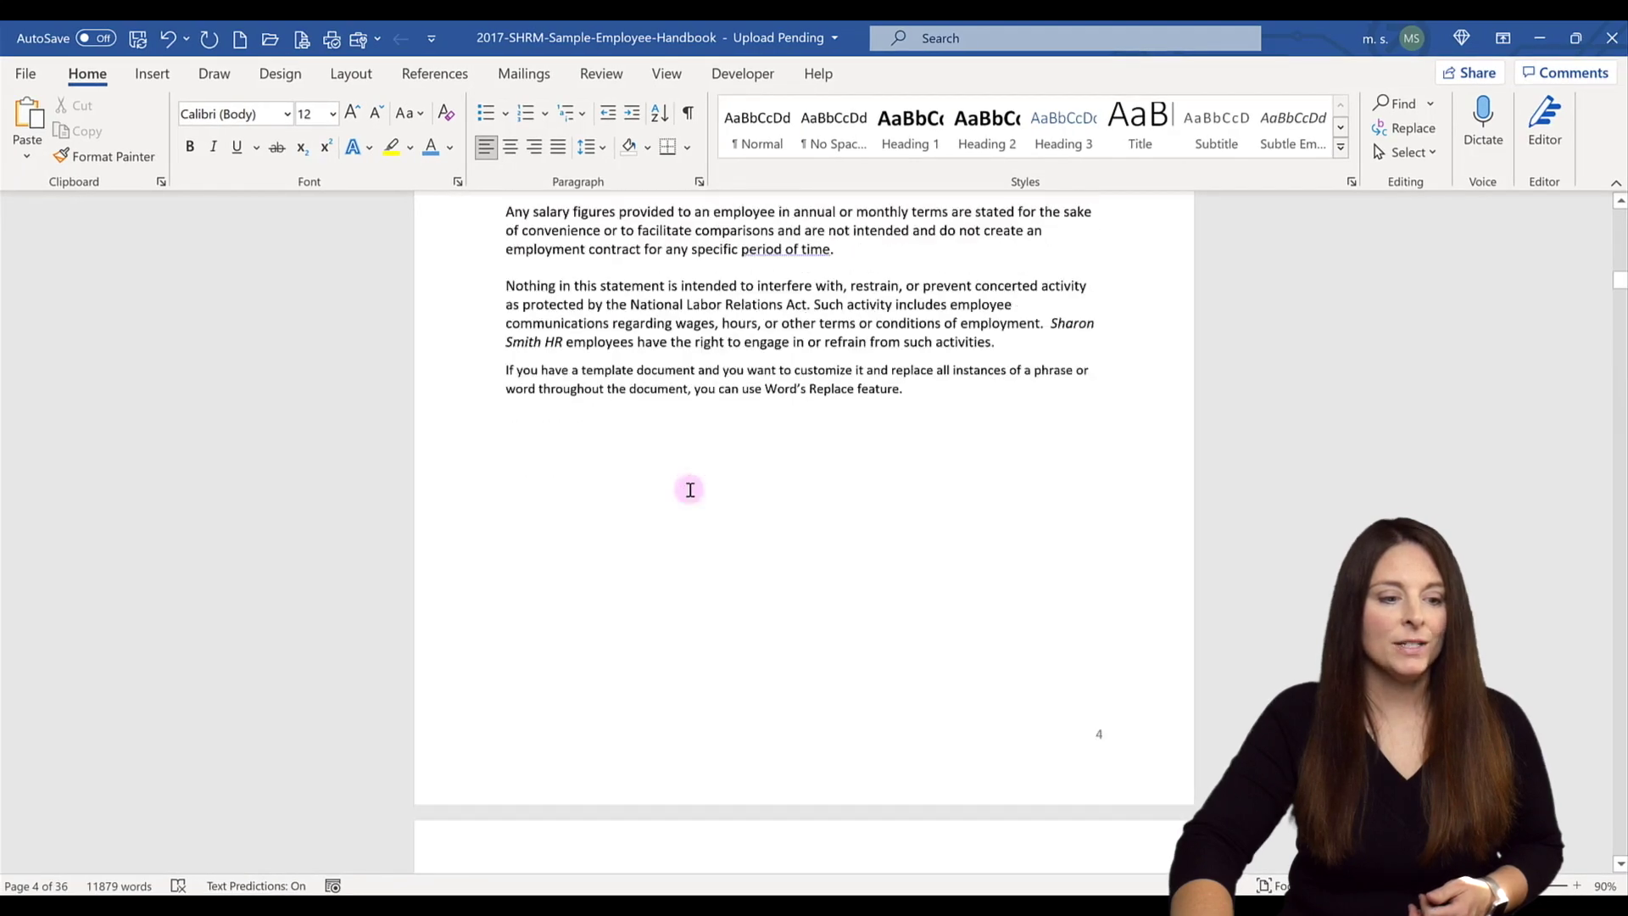
scroll(691, 490, "down", 4)
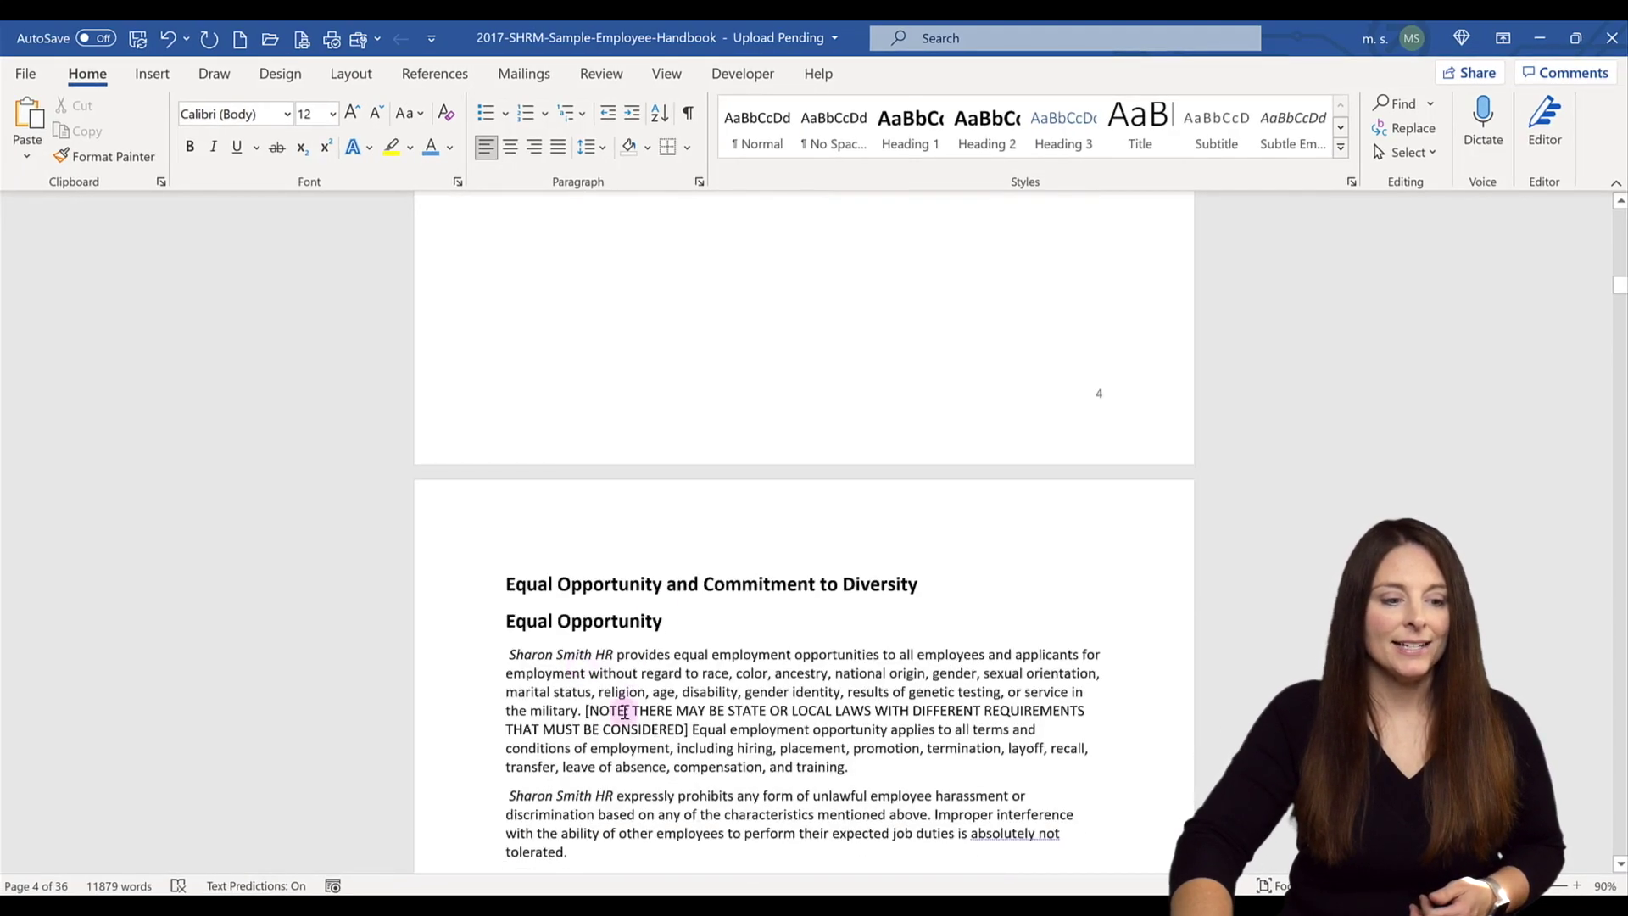
scroll(576, 768, "down", 1)
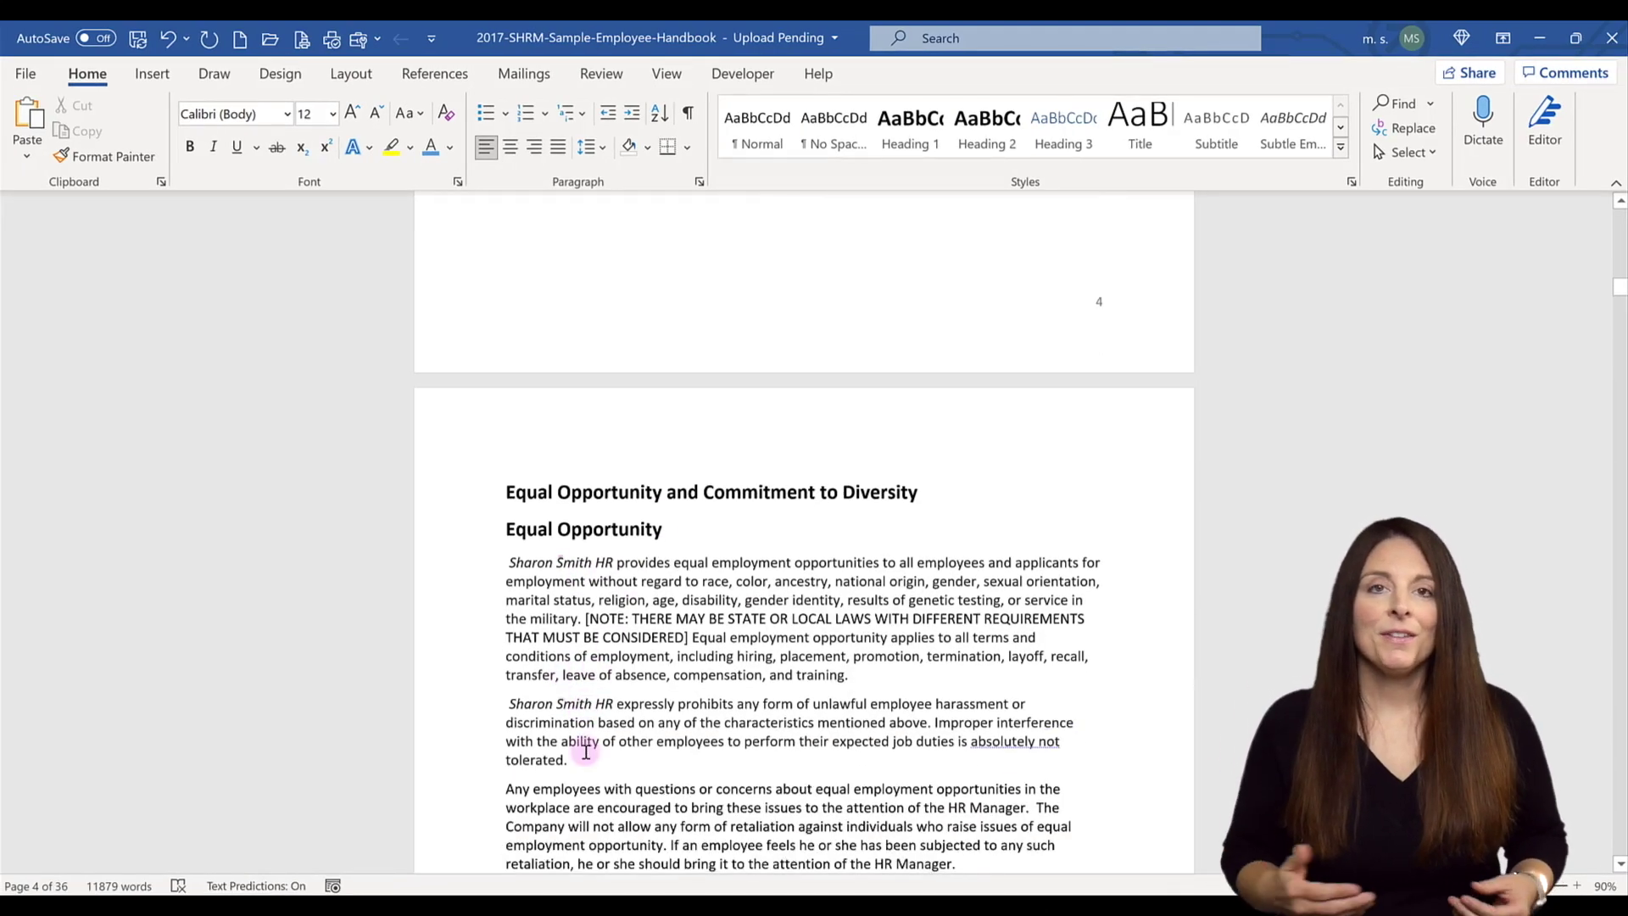